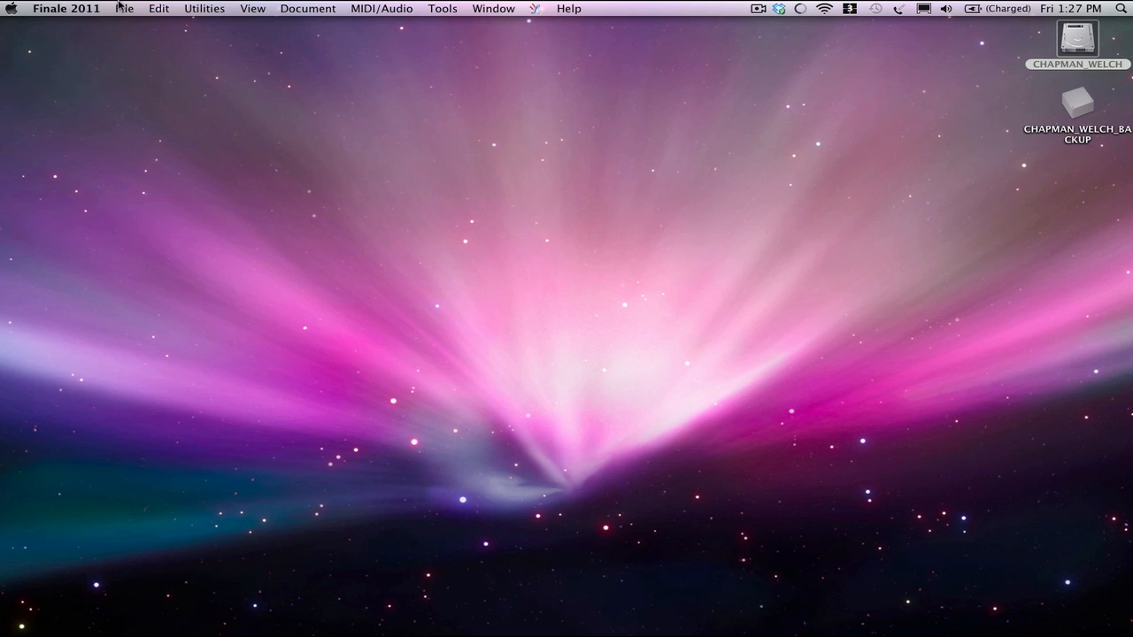
Step: Start a new document with the Document Setup Wizard
{"action": "left_click", "coordinate": [121, 8]}
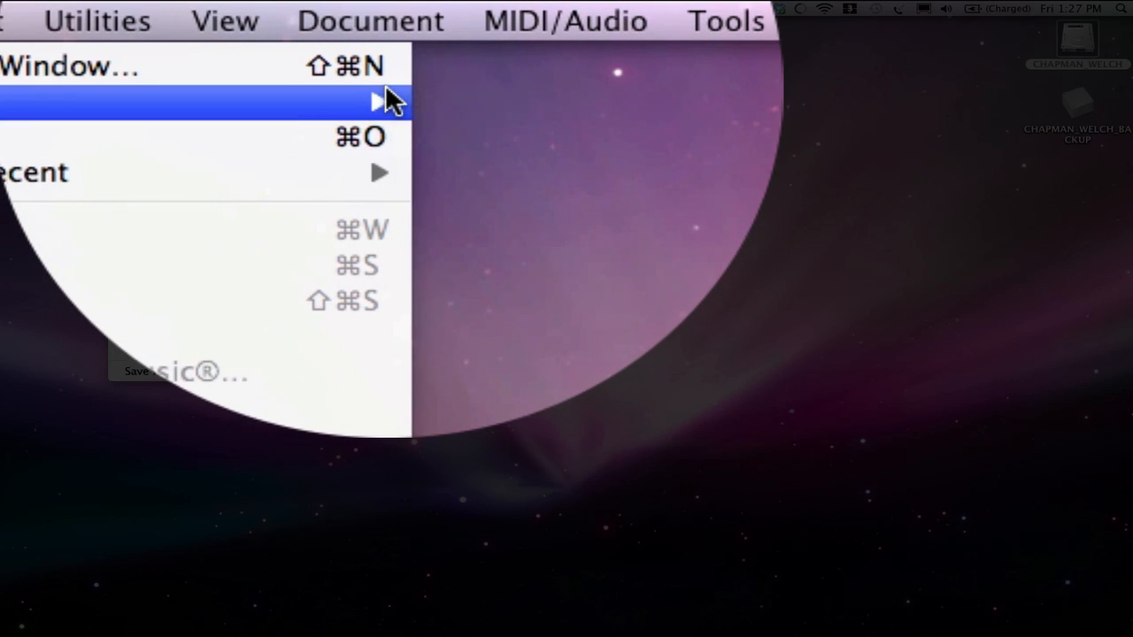
{"action": "mouse_move", "coordinate": [849, 102]}
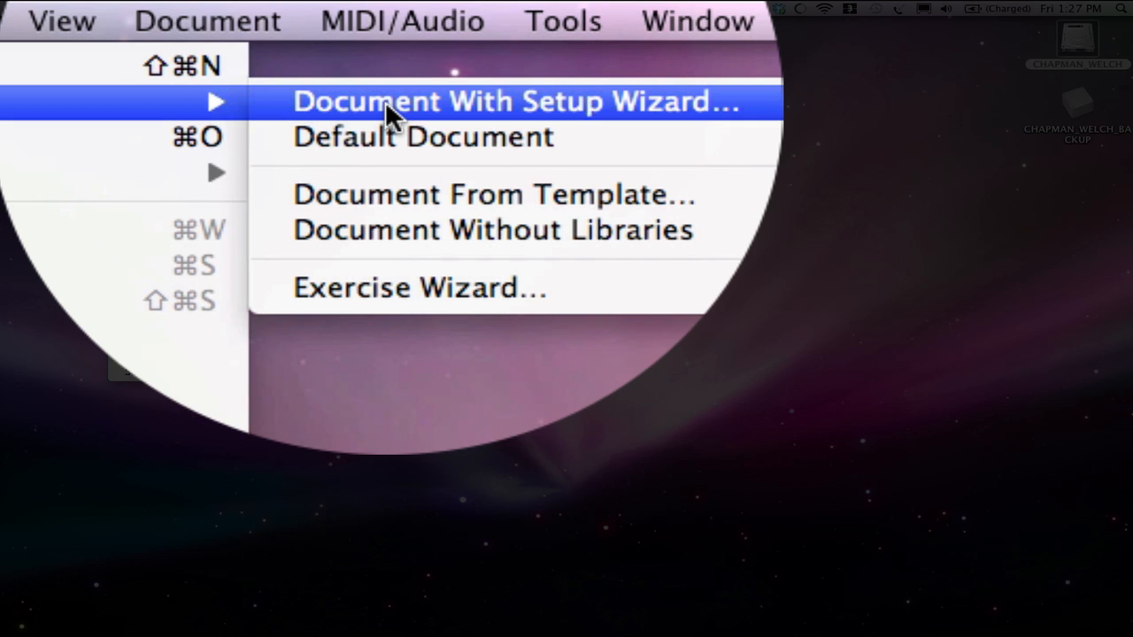
{"action": "left_click", "coordinate": [385, 101]}
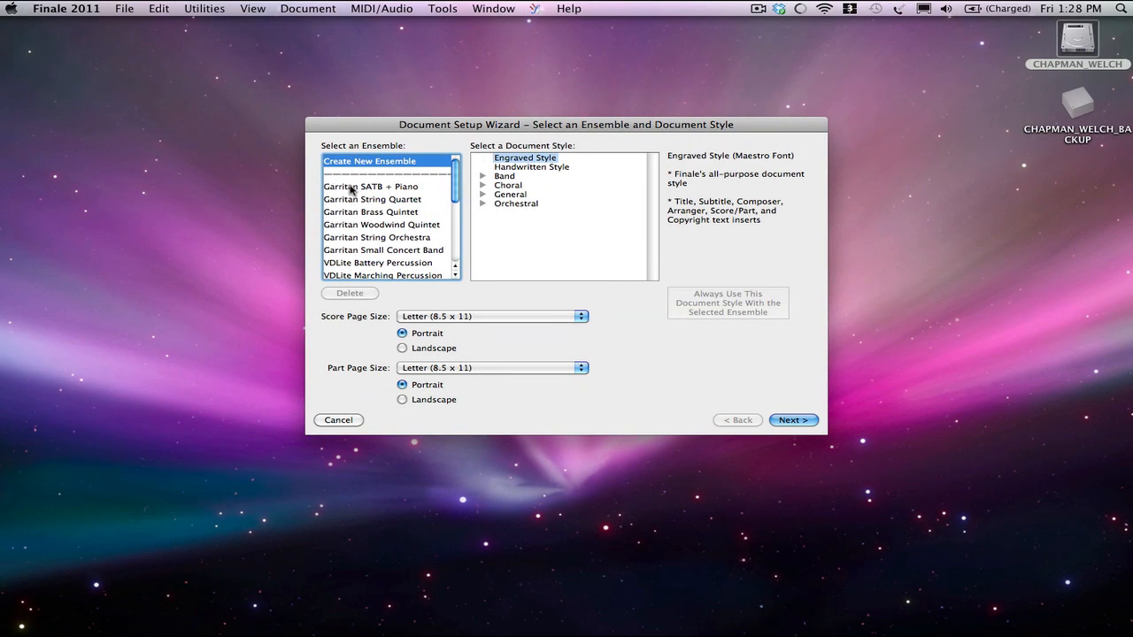
Step: Keep Create New Ensemble with Engraved Style, set the score page size to Letter (8.5 x 11), and continue to instrument selection
{"action": "scroll", "coordinate": [346, 202], "scroll_direction": "down", "scroll_amount": 3}
{"action": "scroll", "coordinate": [346, 202], "scroll_direction": "down", "scroll_amount": 3}
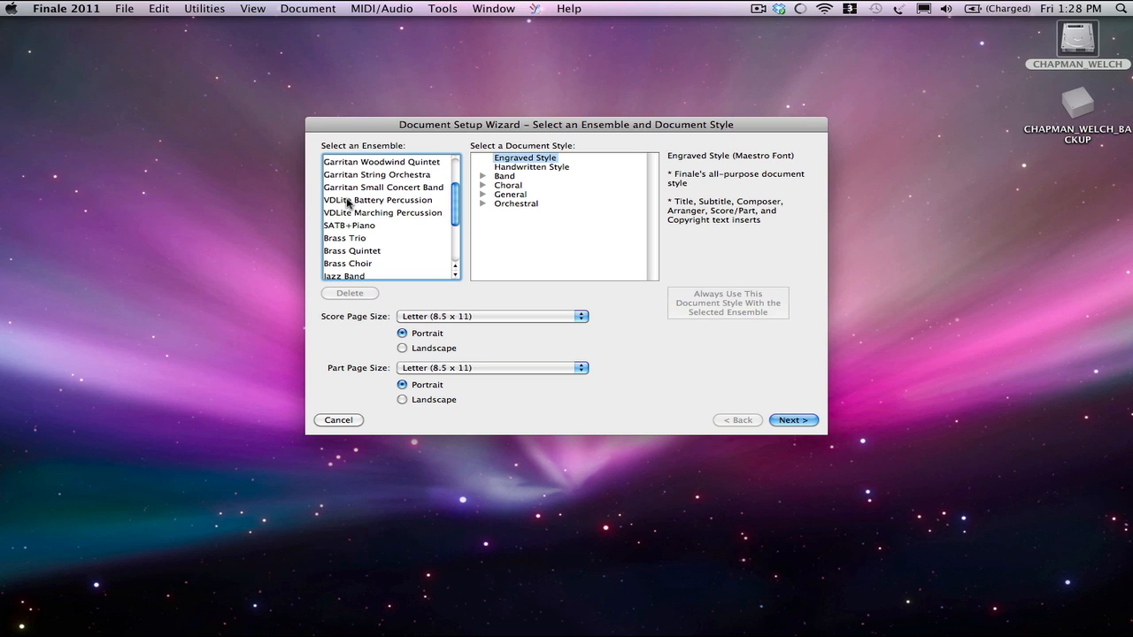
{"action": "scroll", "coordinate": [354, 222], "scroll_direction": "down", "scroll_amount": 1}
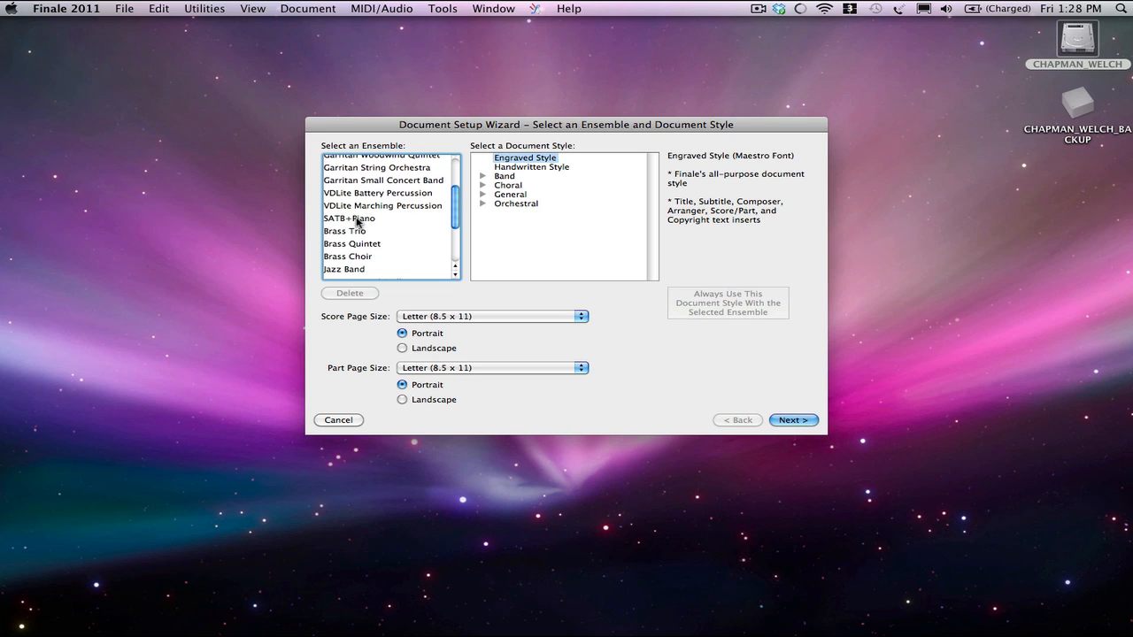
{"action": "scroll", "coordinate": [370, 217], "scroll_direction": "down", "scroll_amount": 3}
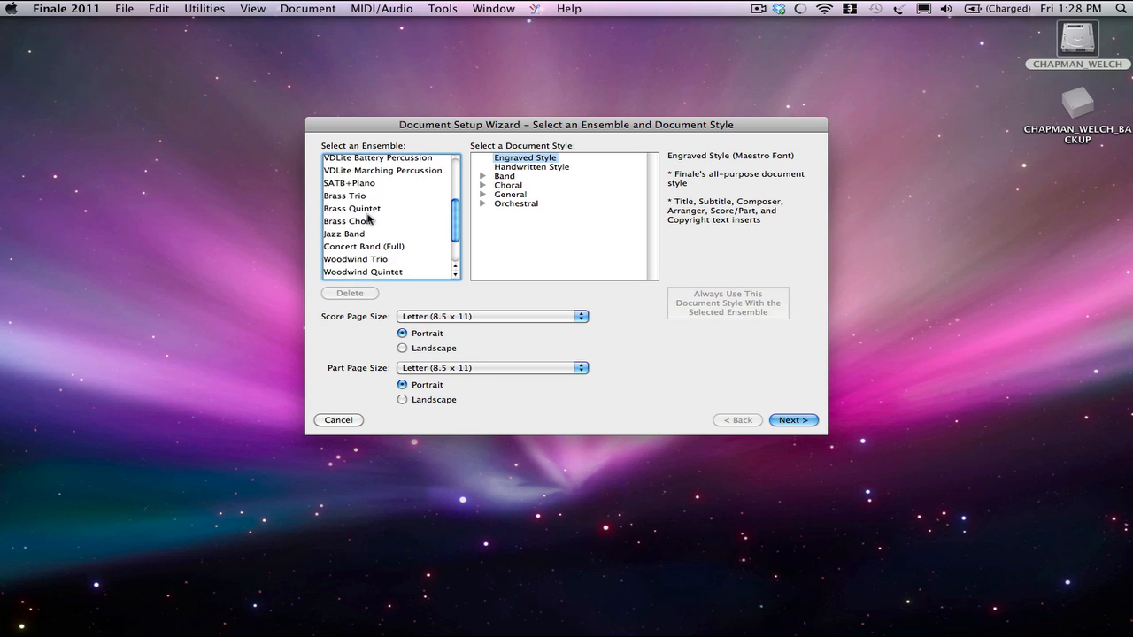
{"action": "scroll", "coordinate": [366, 218], "scroll_direction": "down", "scroll_amount": 4}
{"action": "scroll", "coordinate": [367, 218], "scroll_direction": "up", "scroll_amount": 8}
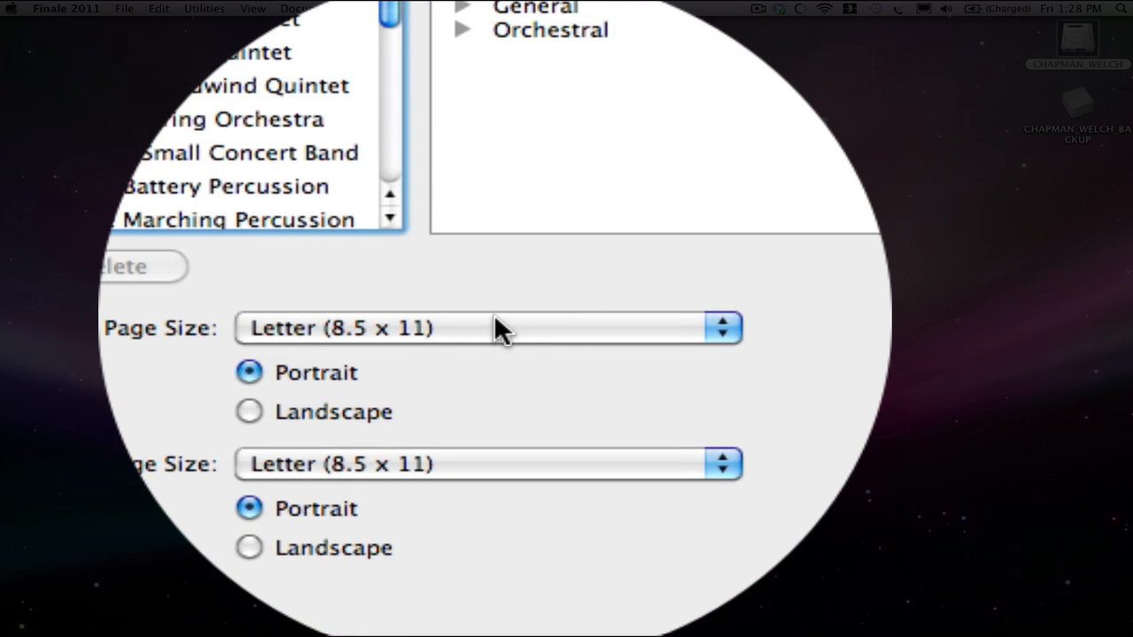
{"action": "left_click", "coordinate": [496, 327]}
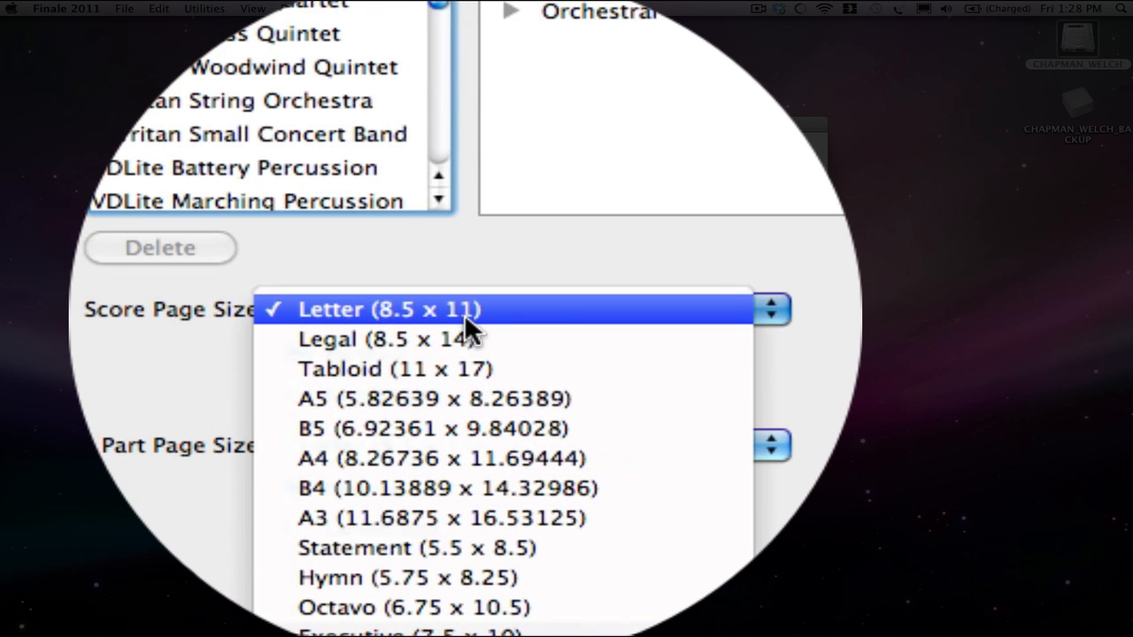
{"action": "left_click", "coordinate": [464, 314]}
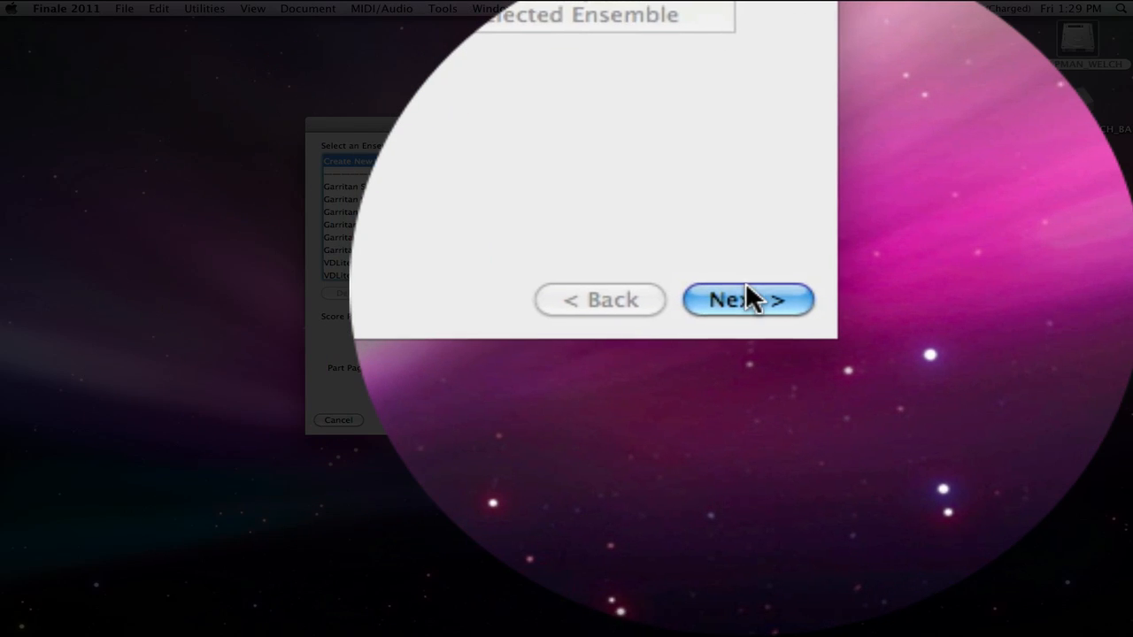
{"action": "left_click", "coordinate": [745, 288]}
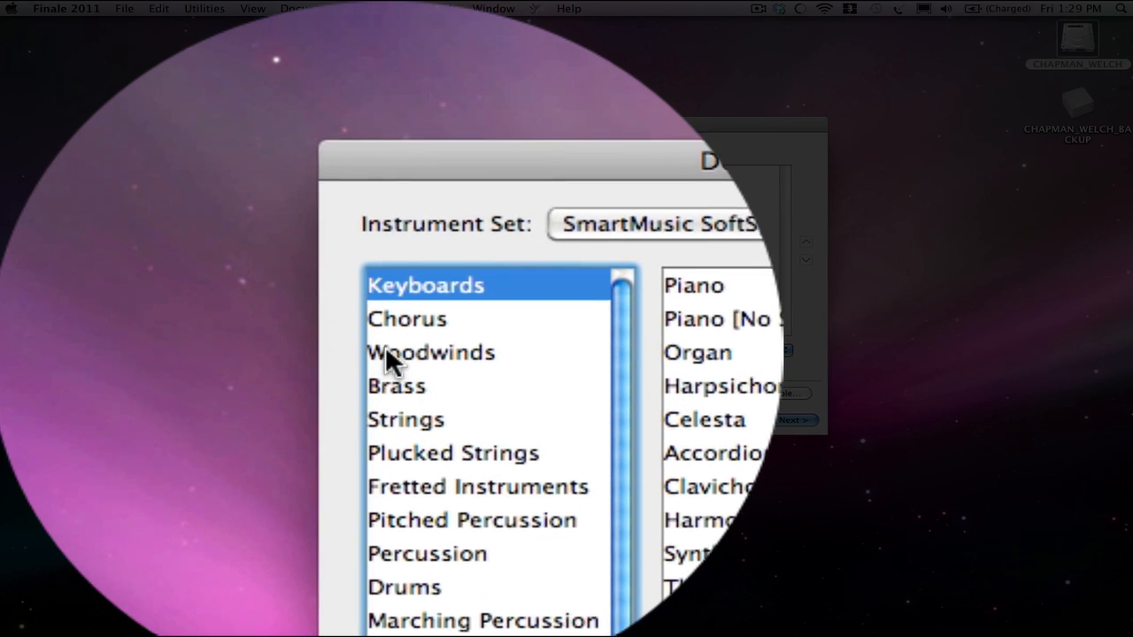
Step: Add a Piano from the Keyboards group to the score, keep the Orchestral score order, and continue to the score information
{"action": "left_click", "coordinate": [390, 301]}
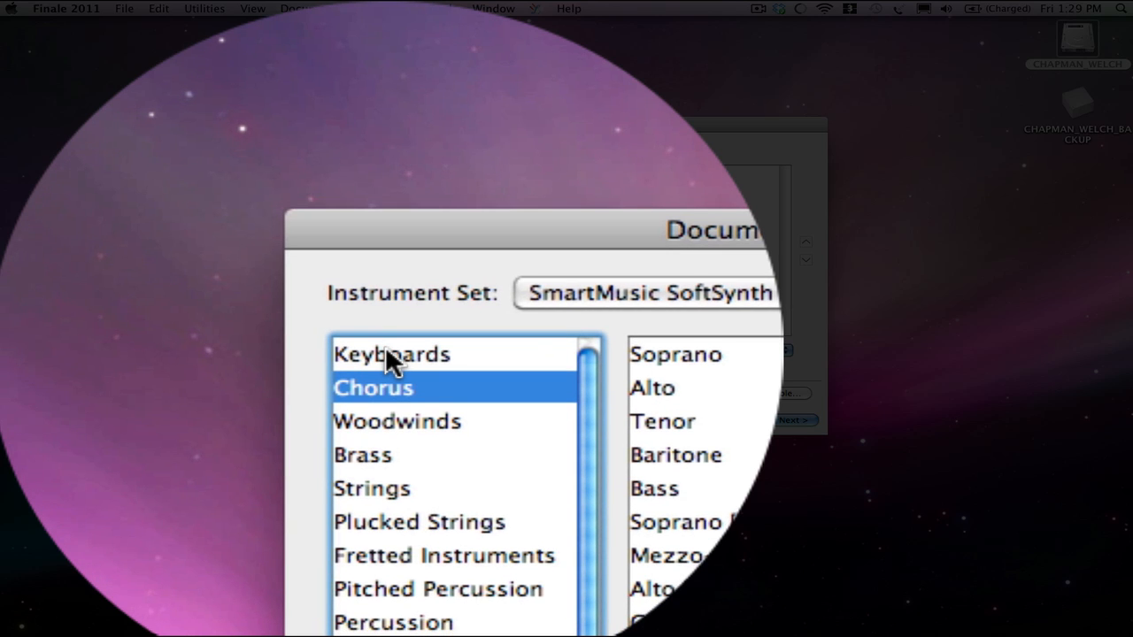
{"action": "left_click", "coordinate": [387, 351]}
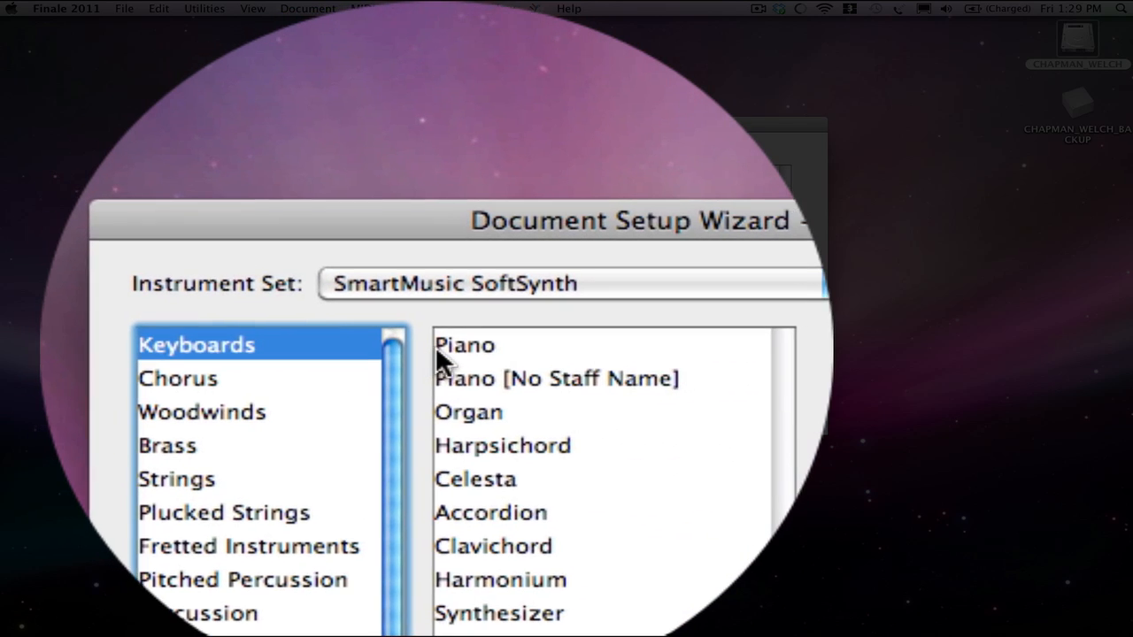
{"action": "left_click", "coordinate": [446, 347]}
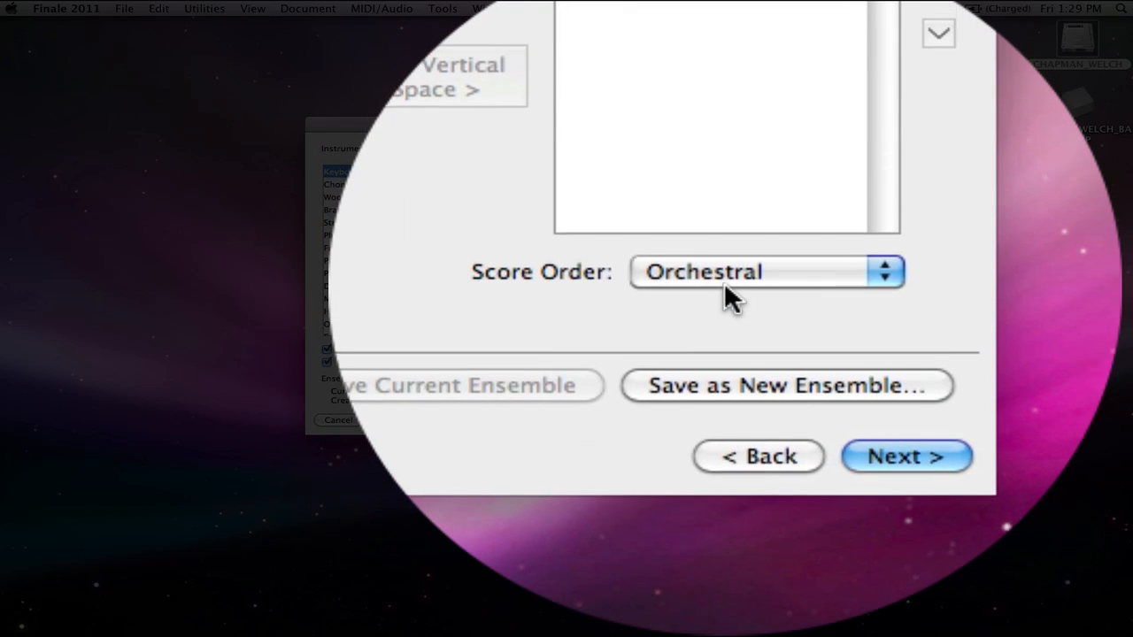
{"action": "left_click", "coordinate": [724, 282]}
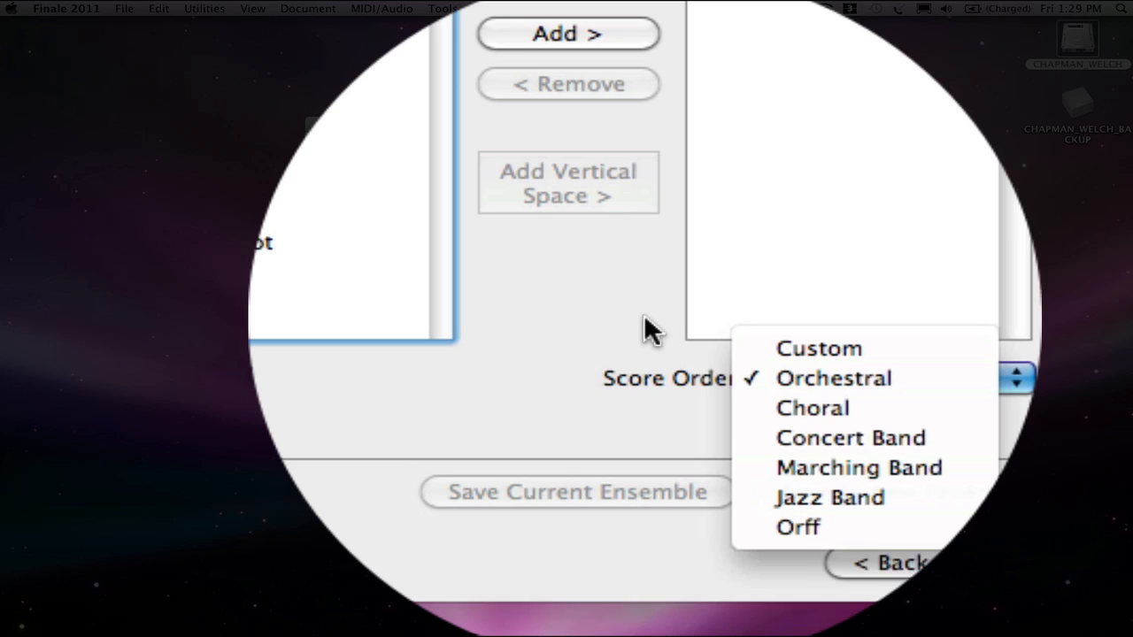
{"action": "left_click", "coordinate": [641, 315]}
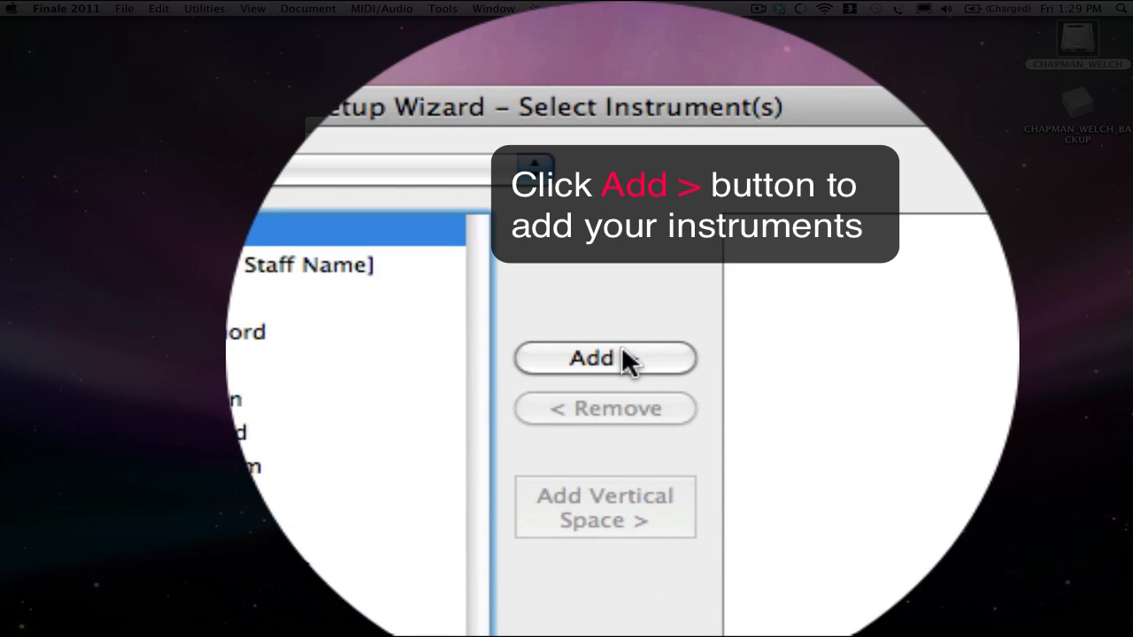
{"action": "left_click", "coordinate": [622, 349]}
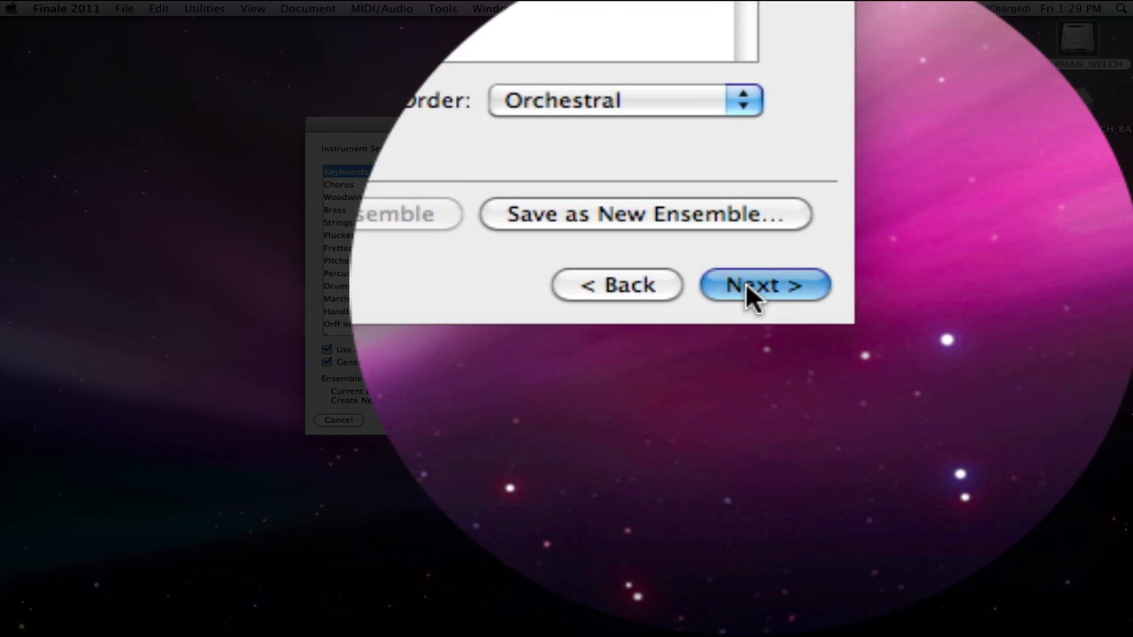
{"action": "left_click", "coordinate": [745, 284]}
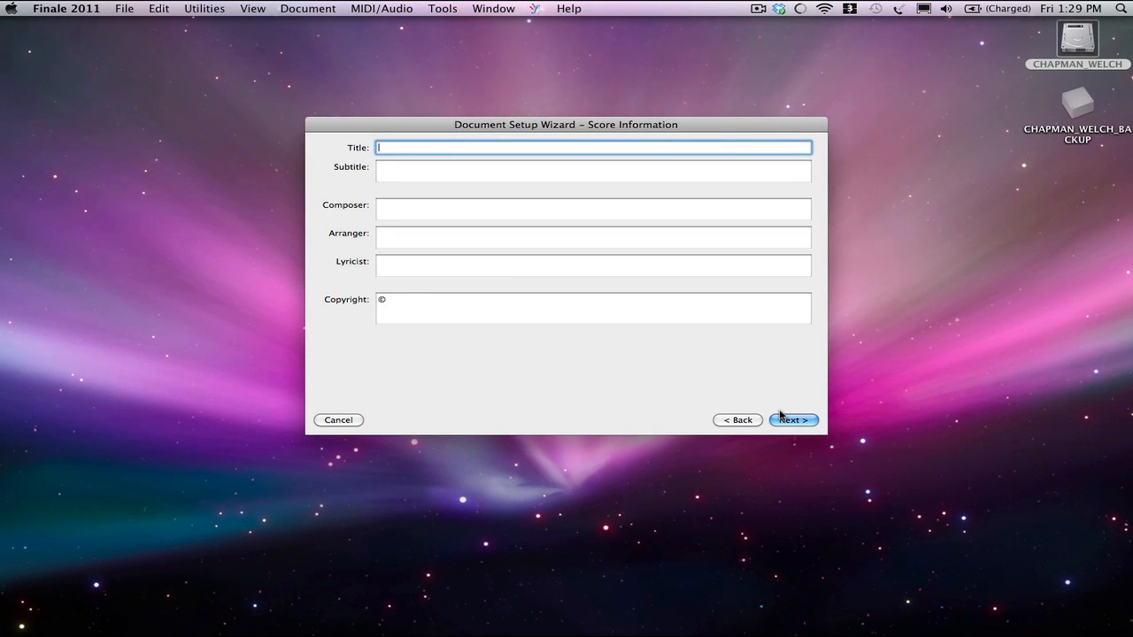
Step: Enter "Best Piano Piece Ever?" as the title and fill in the composer's name, leaving the subtitle empty
{"action": "type", "text": "Best Piano Piece Ever?"}
{"action": "key", "text": "Tab"}
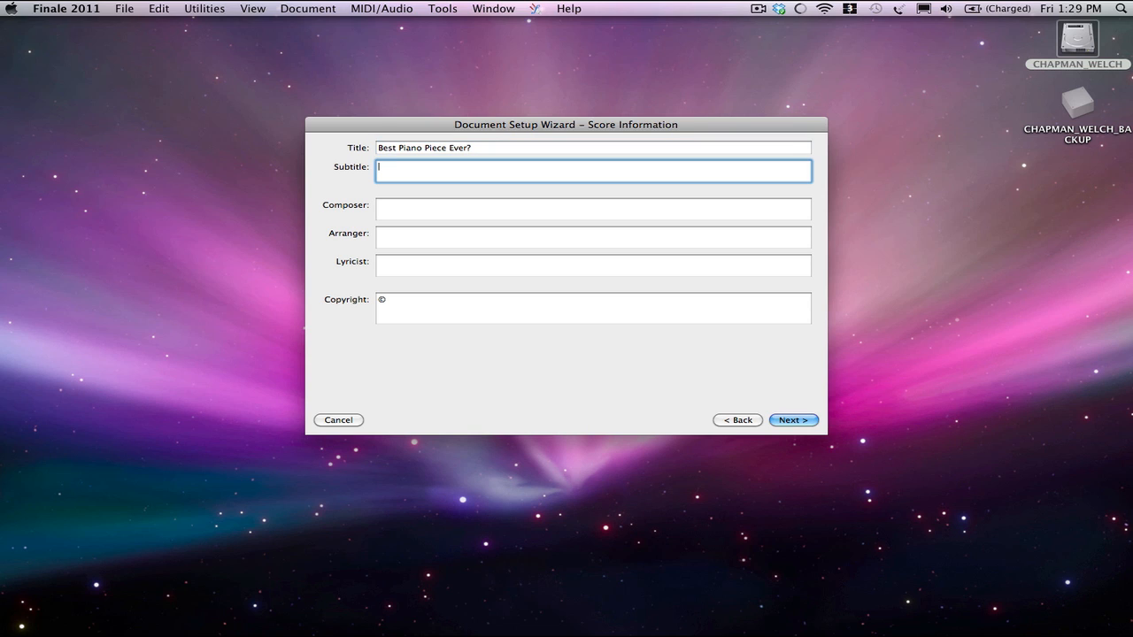
{"action": "key", "text": "Tab"}
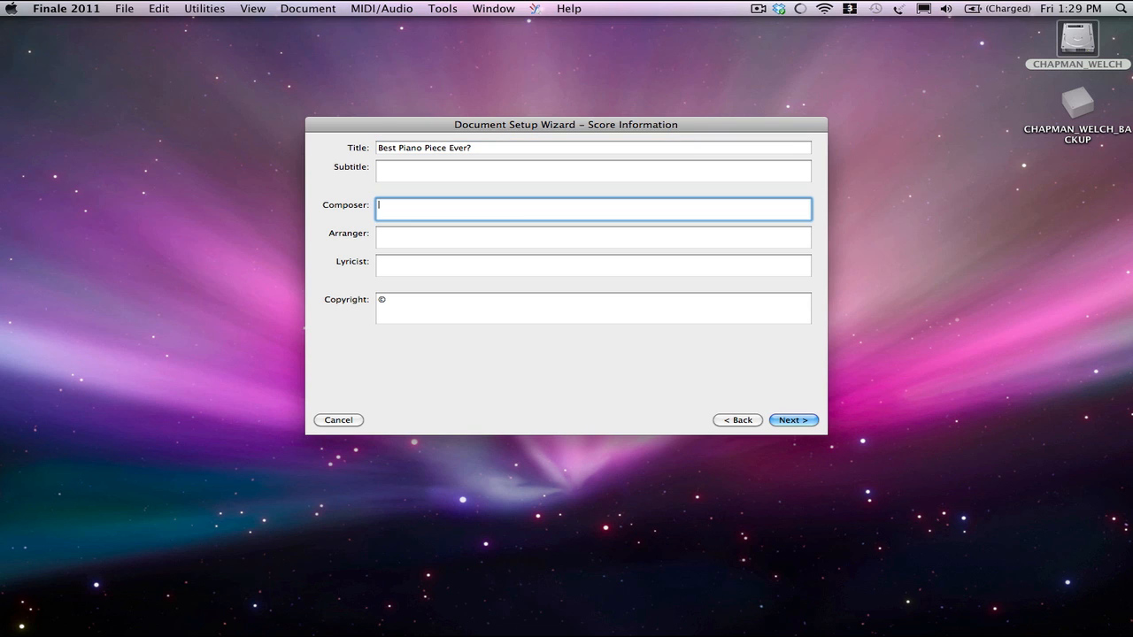
{"action": "type", "text": "chapman.welch"}
{"action": "key", "text": "Tab"}
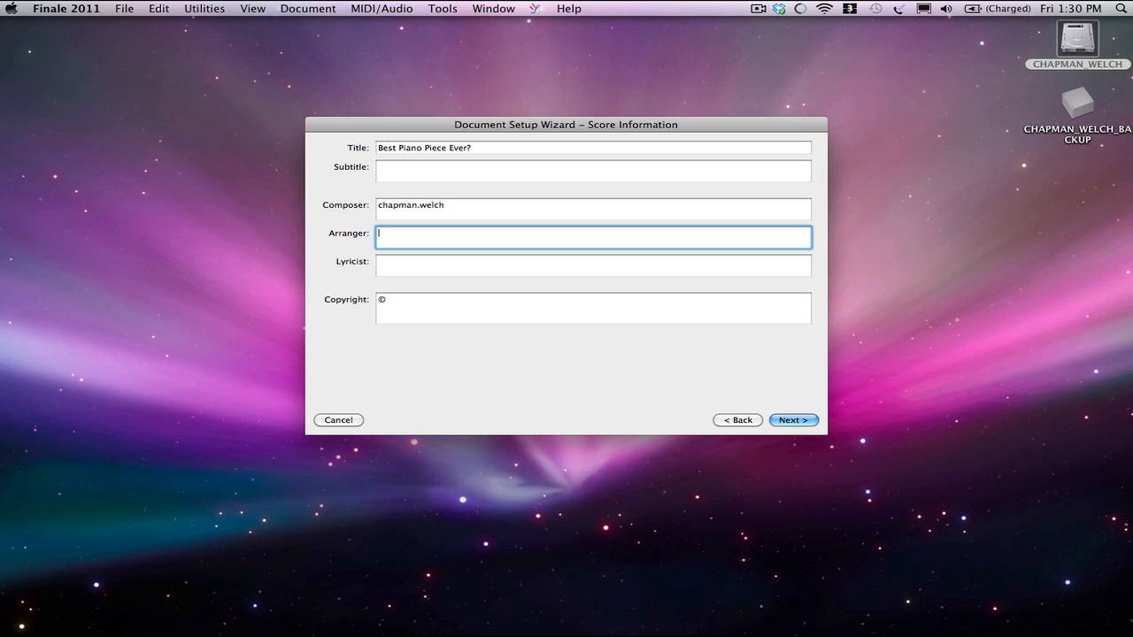
Step: Add the year 2011 after the copyright symbol and continue to the score settings
{"action": "key", "text": "Tab"}
{"action": "key", "text": "Tab"}
{"action": "key", "text": "Right"}
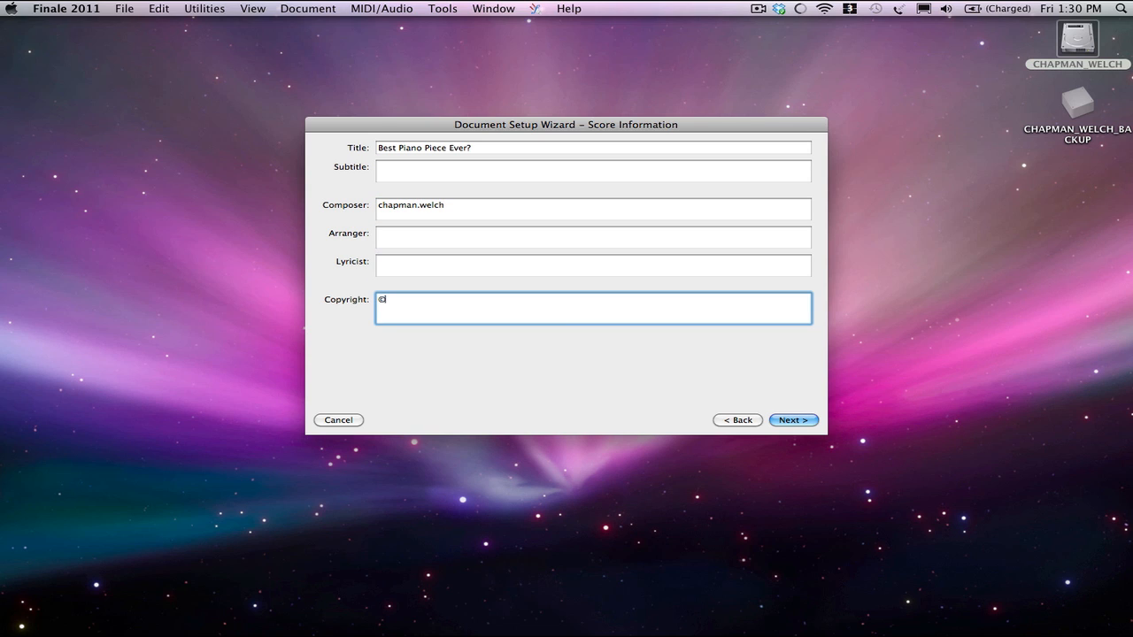
{"action": "type", "text": "2011"}
{"action": "left_click", "coordinate": [793, 422]}
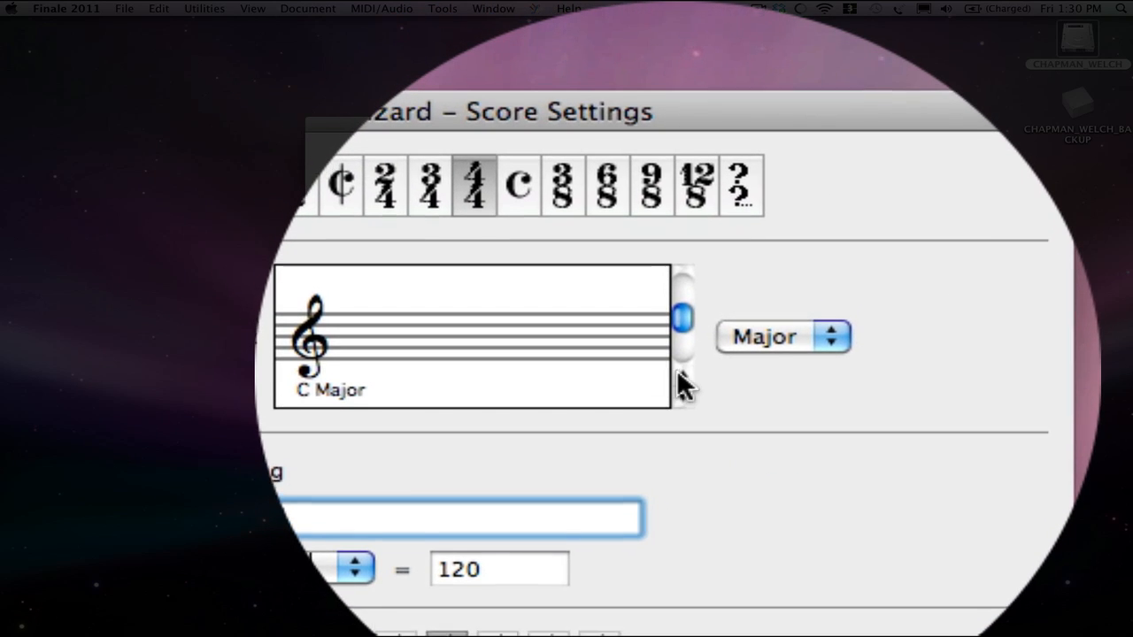
Step: Step through other concert key signatures, including G Major and F Major, and return to C Major
{"action": "left_click", "coordinate": [678, 376]}
{"action": "left_click", "coordinate": [678, 372]}
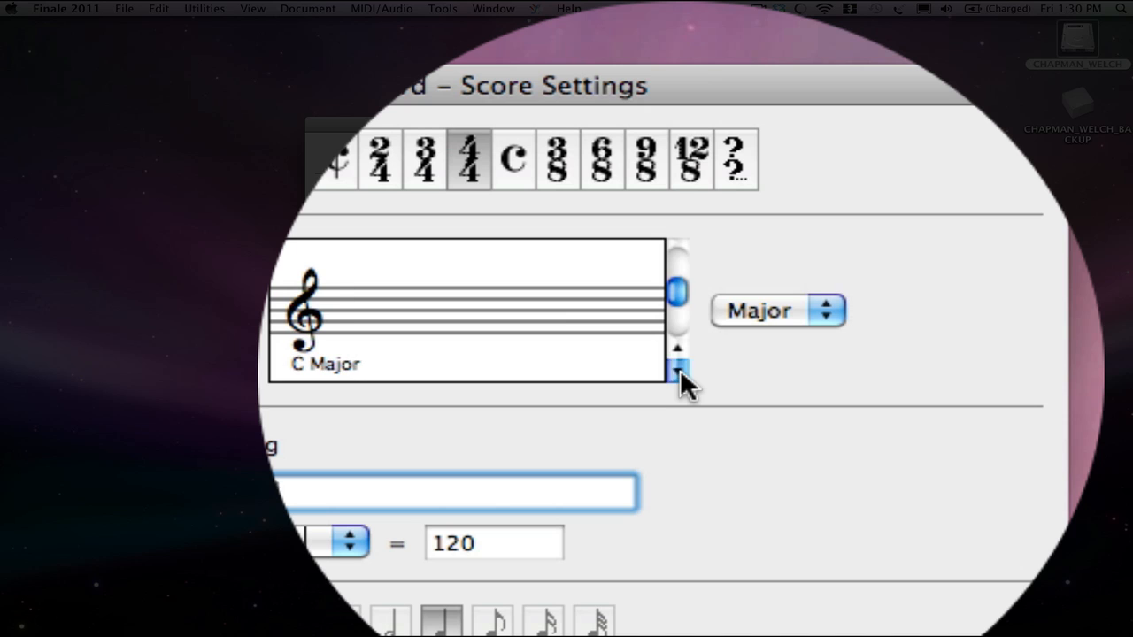
{"action": "left_click", "coordinate": [678, 373]}
{"action": "left_click", "coordinate": [677, 349]}
{"action": "left_click", "coordinate": [677, 349]}
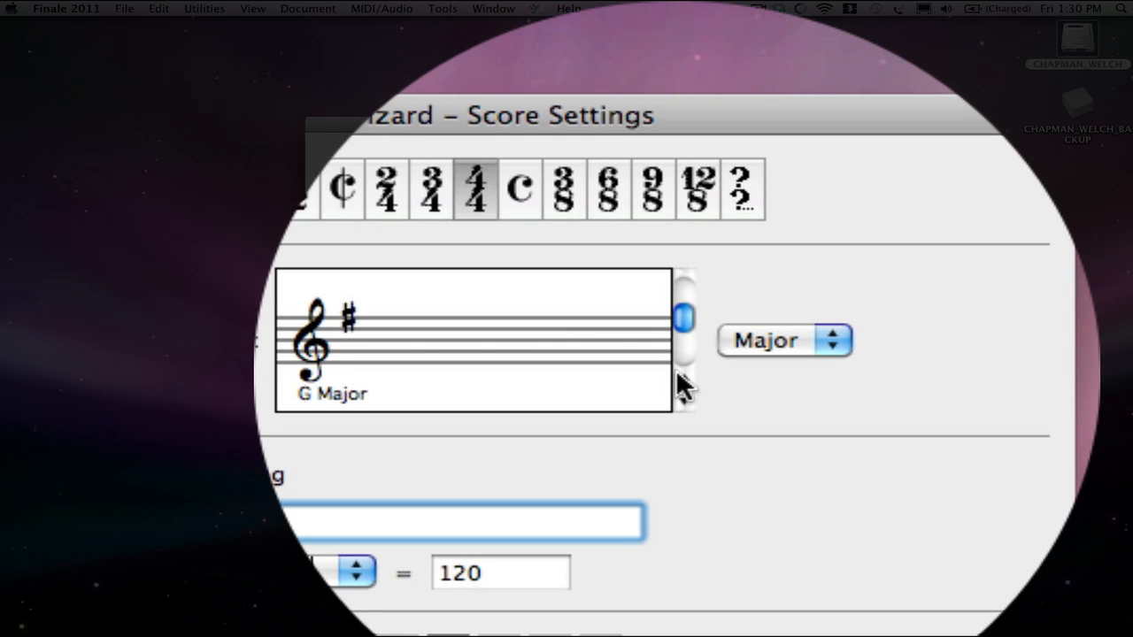
{"action": "left_click", "coordinate": [678, 373]}
{"action": "left_click", "coordinate": [678, 373]}
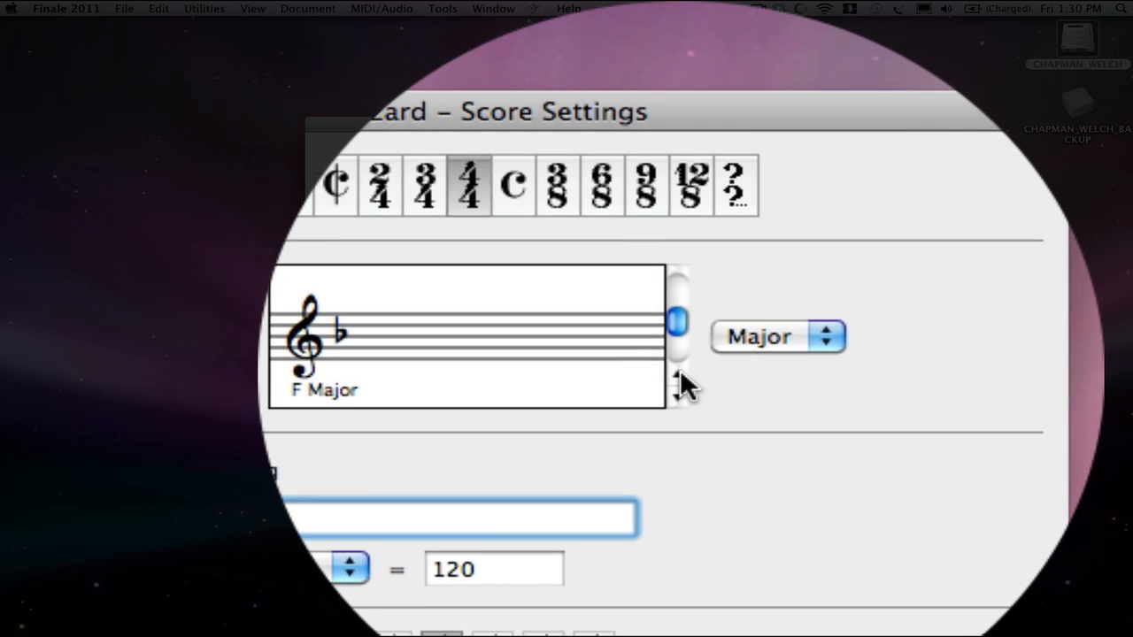
{"action": "left_click", "coordinate": [679, 373]}
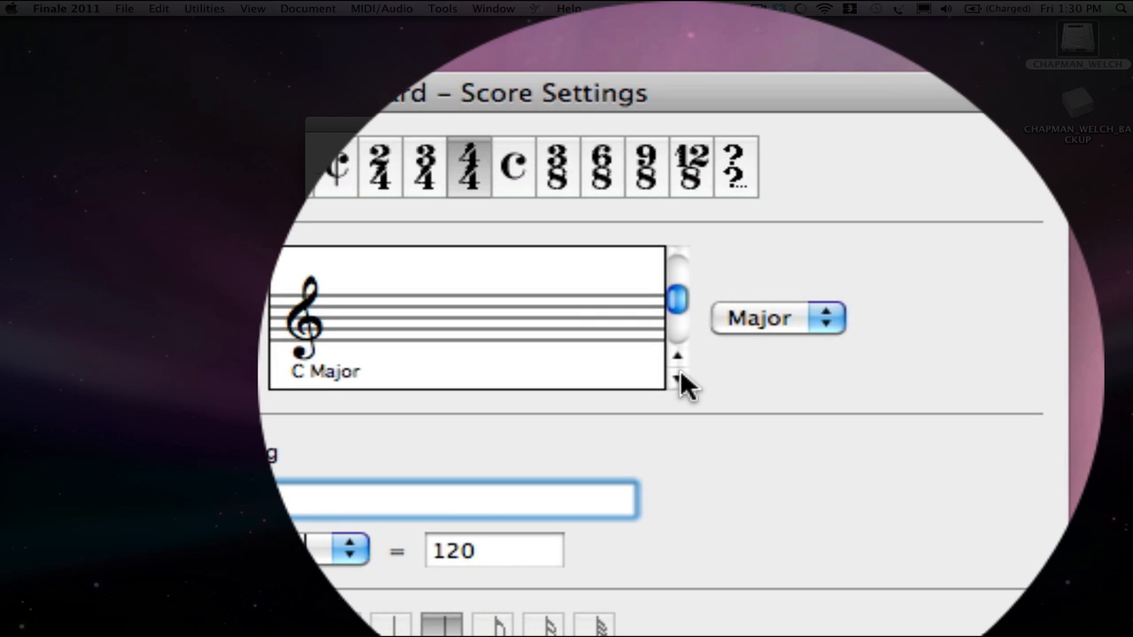
Step: Switch the concert key signature's mode to Minor and back to Major
{"action": "left_click", "coordinate": [742, 324]}
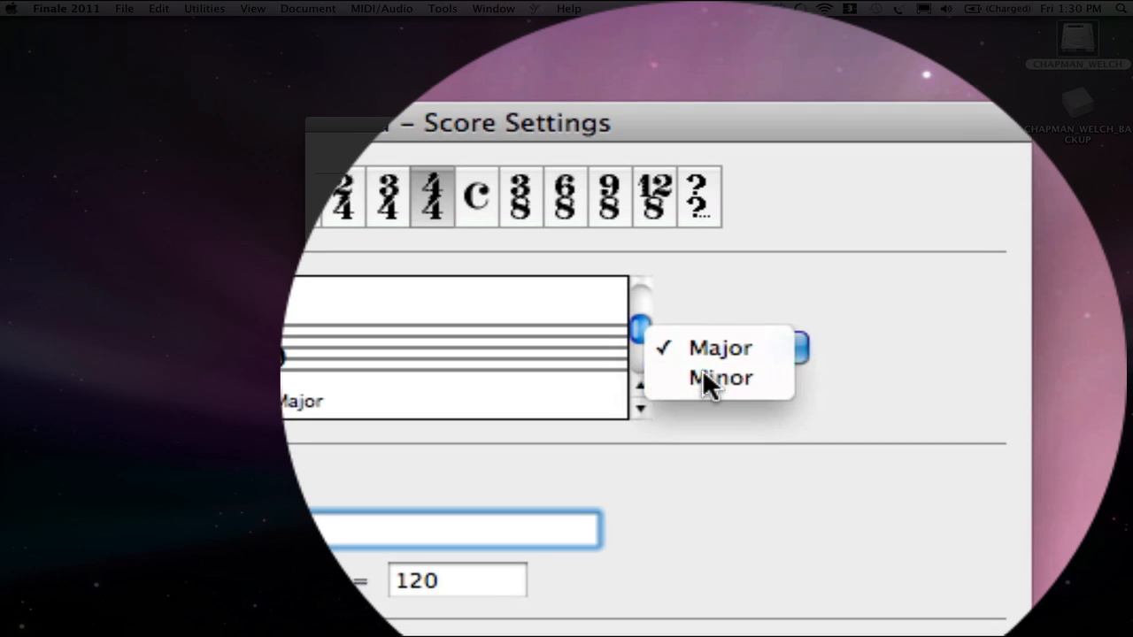
{"action": "left_click", "coordinate": [704, 376]}
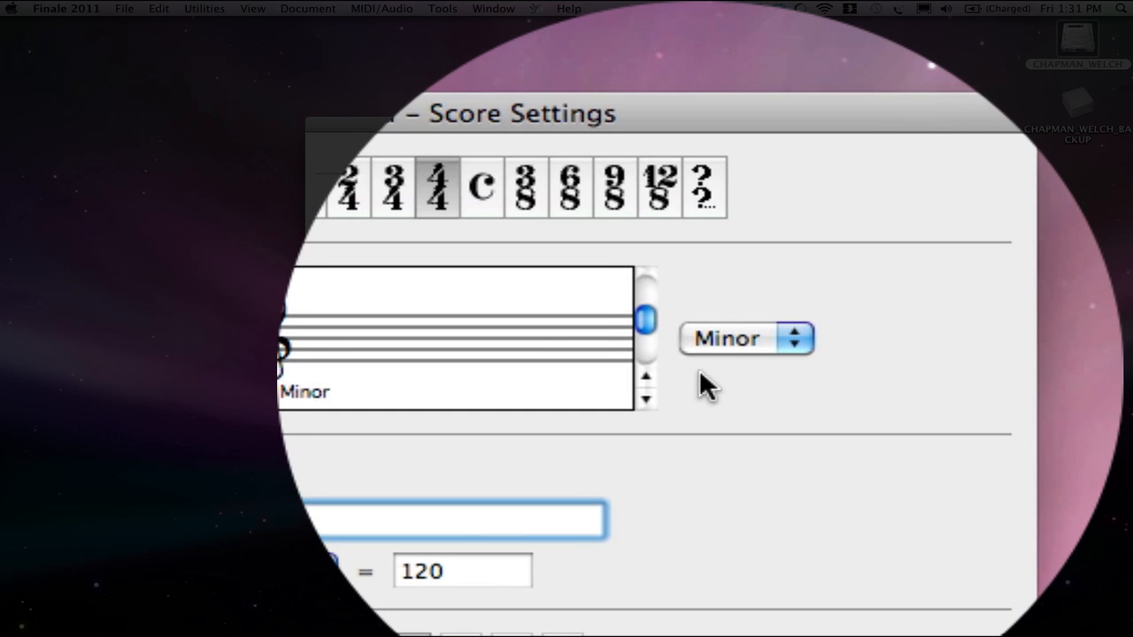
{"action": "left_click", "coordinate": [713, 345]}
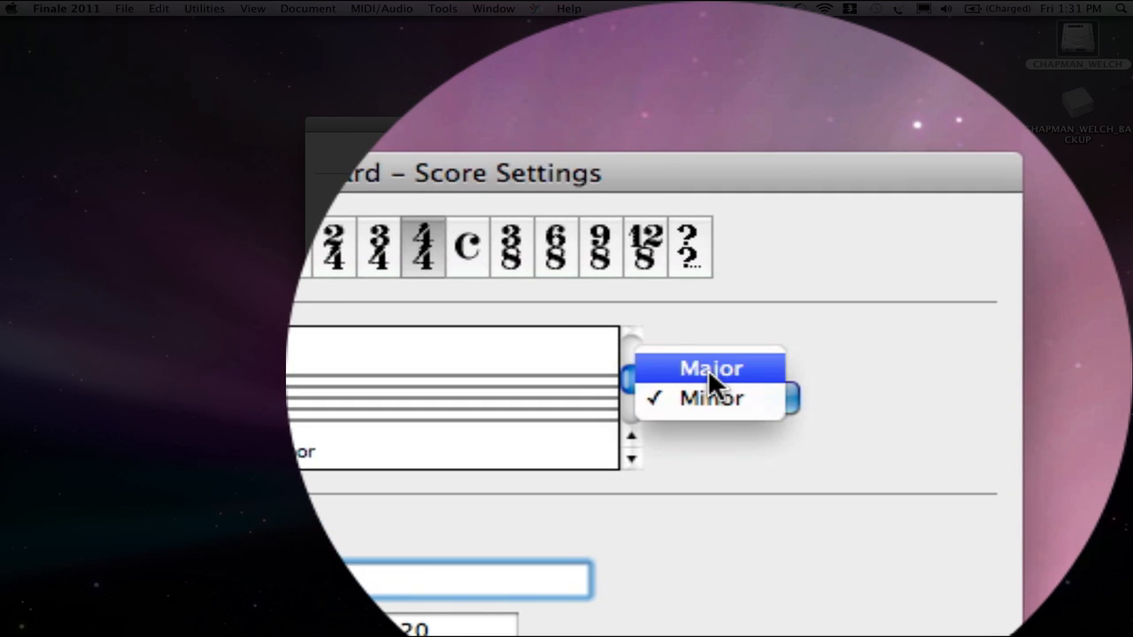
{"action": "left_click", "coordinate": [717, 308]}
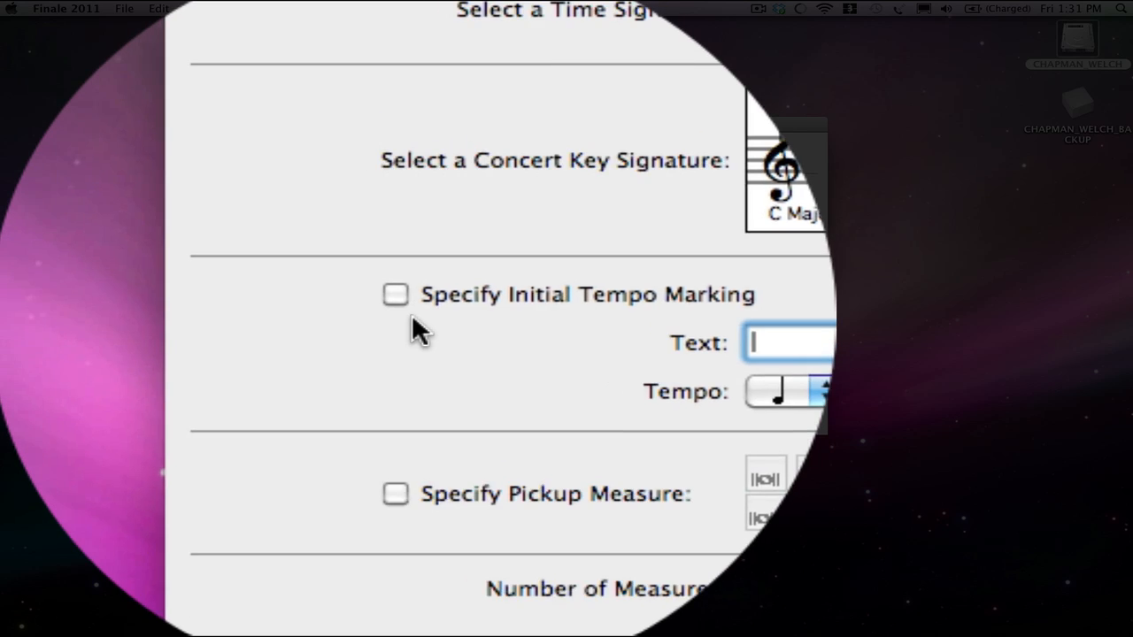
Step: Specify an initial tempo marking with the text Allegro, set the number of measures to 12, and create the score
{"action": "left_click", "coordinate": [414, 370]}
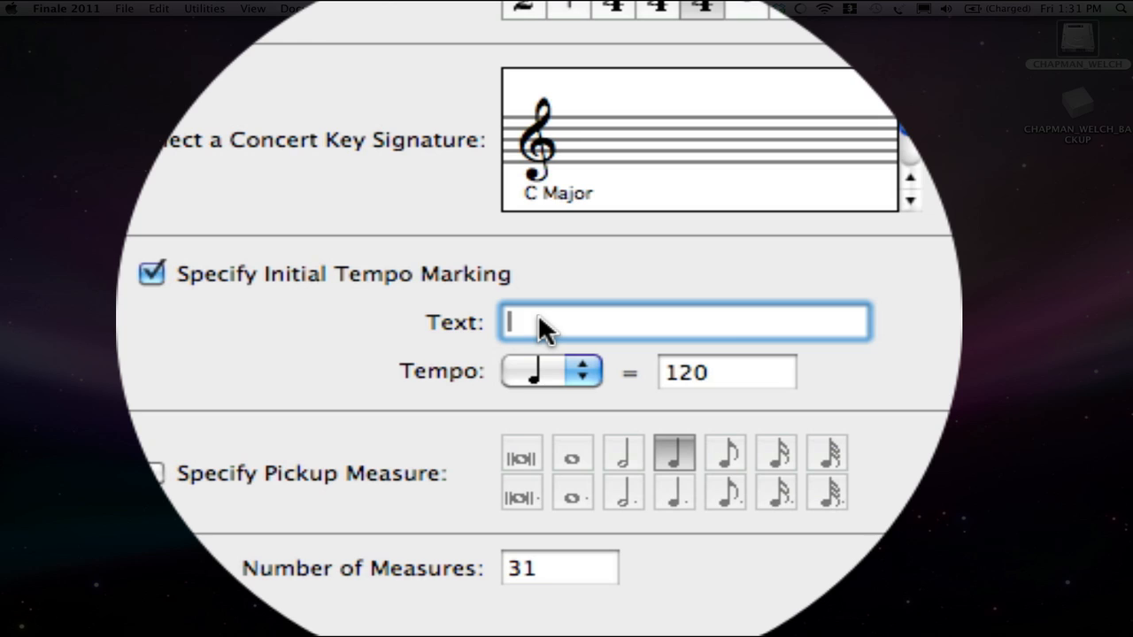
{"action": "type", "text": "Allegro"}
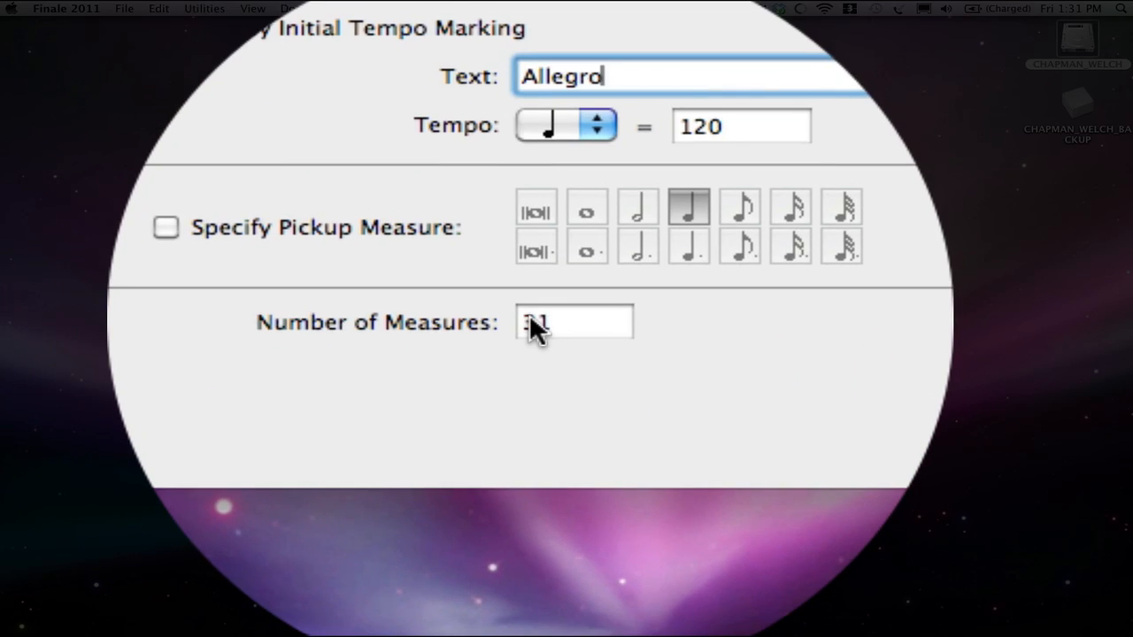
{"action": "left_click", "coordinate": [530, 319]}
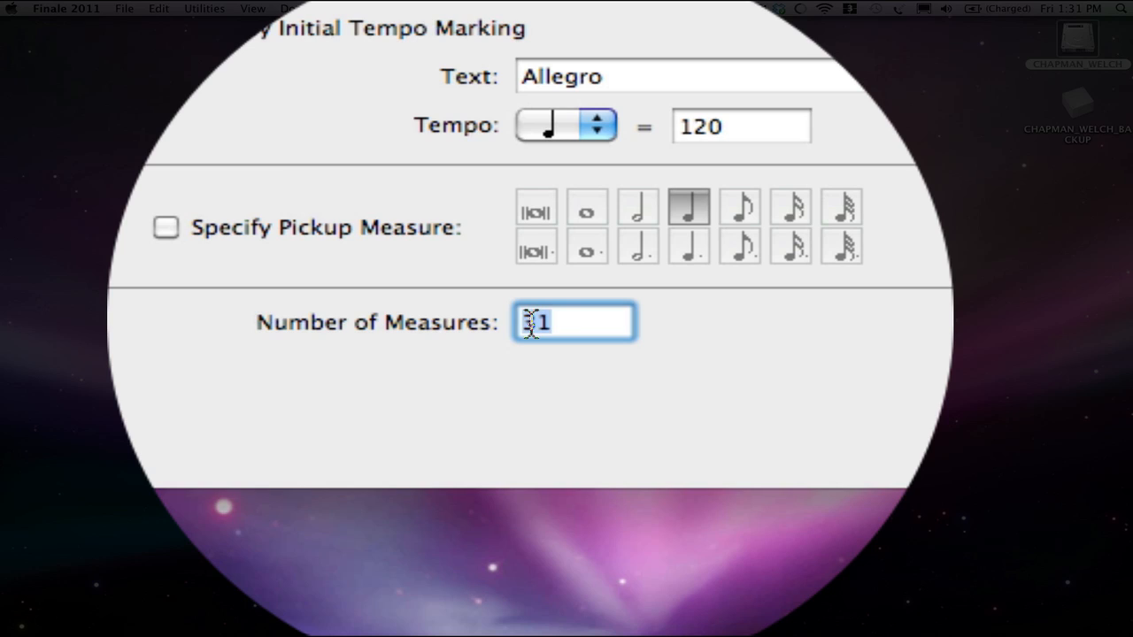
{"action": "type", "text": "12"}
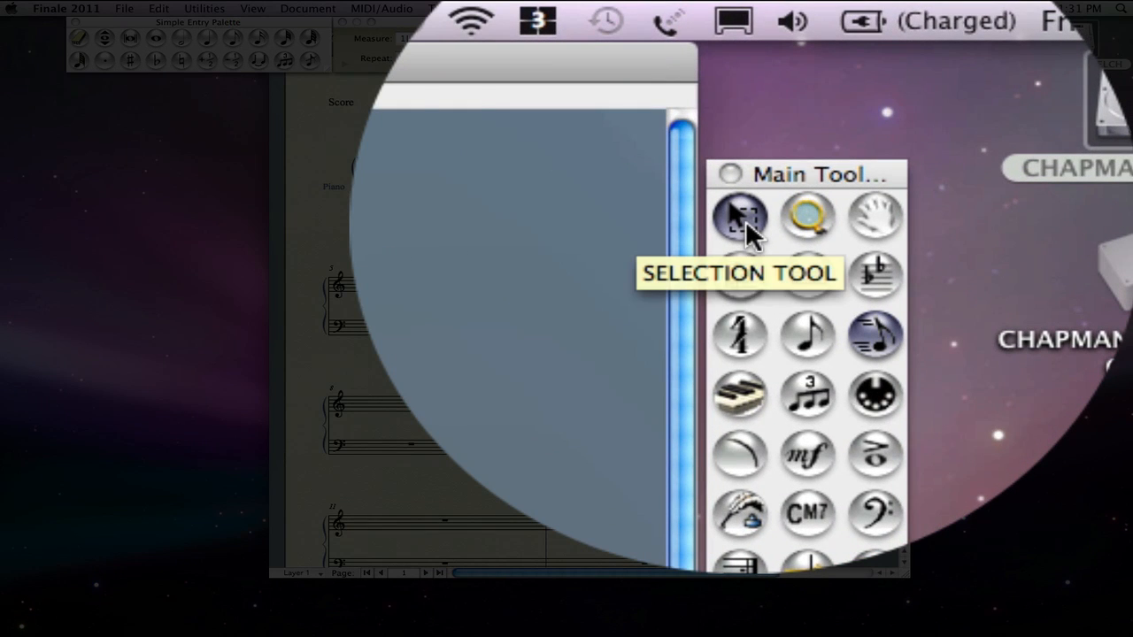
Step: Delete the [Subtitle] placeholder text beneath the score title with the Selection Tool
{"action": "left_click", "coordinate": [745, 219]}
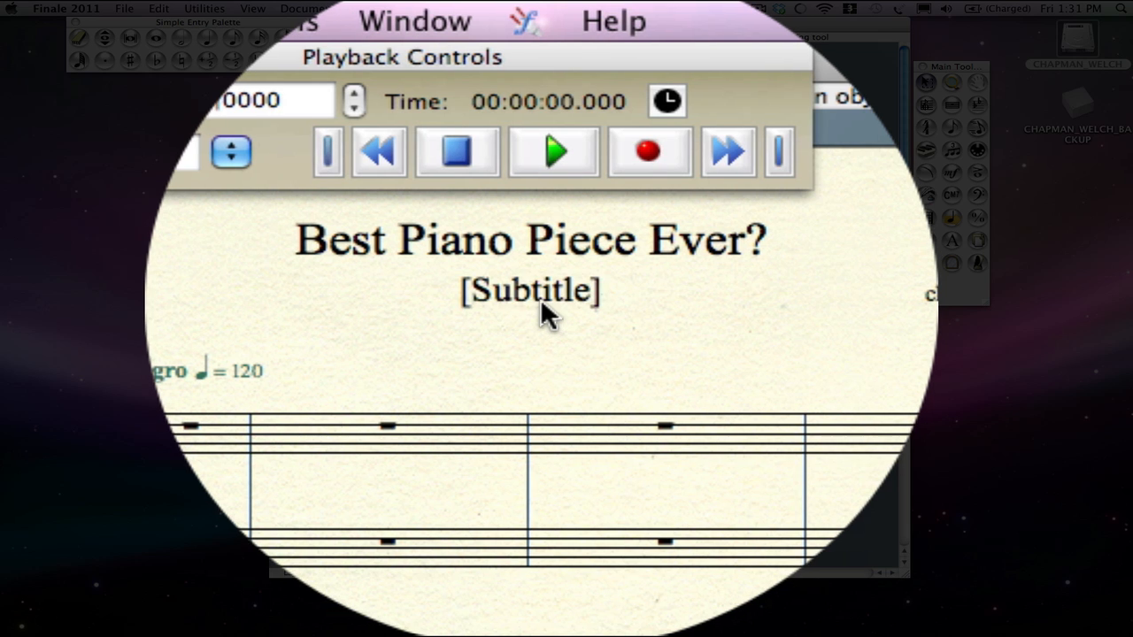
{"action": "left_click", "coordinate": [541, 301]}
{"action": "key", "text": "Delete"}
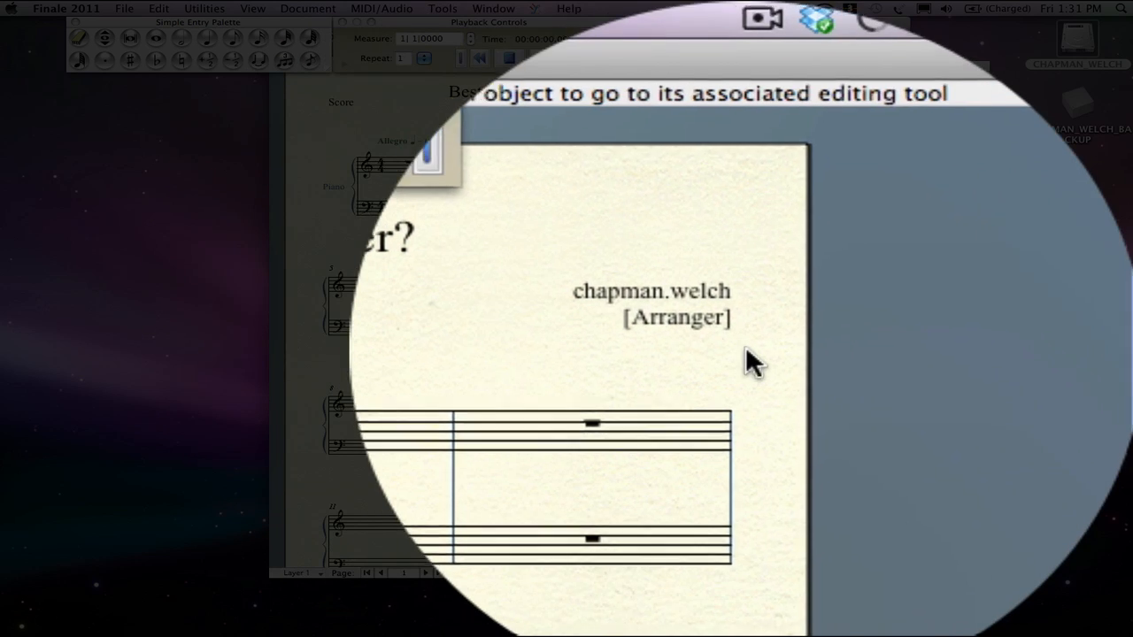
Step: Replace the [Arranger] placeholder text beneath the composer credit with the arranger's full name
{"action": "double_click", "coordinate": [725, 323]}
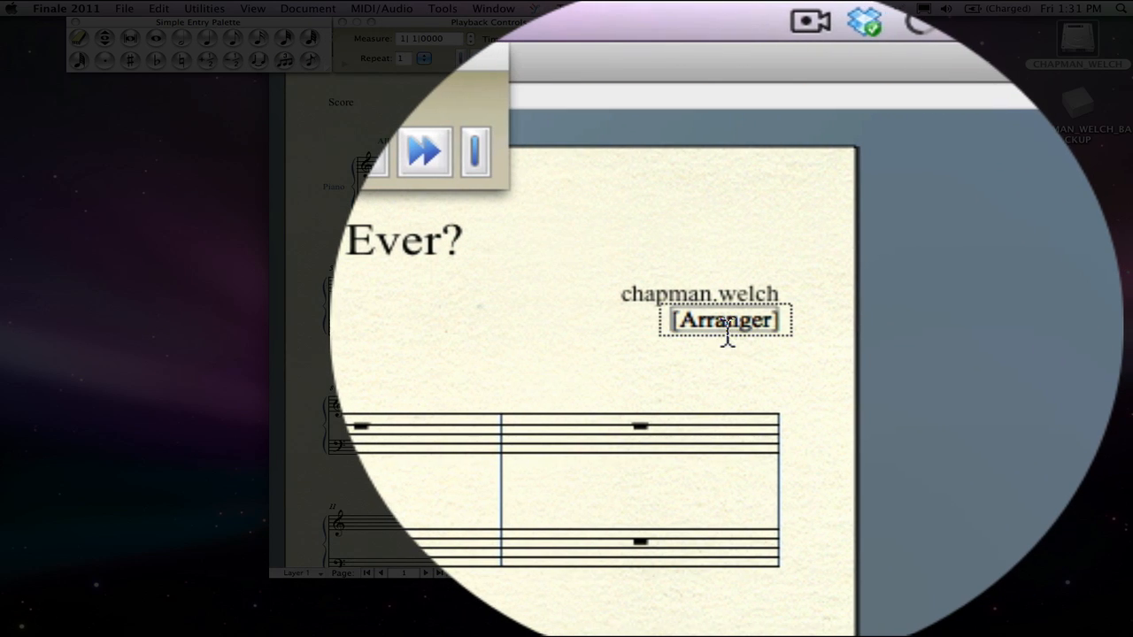
{"action": "left_click", "coordinate": [675, 331]}
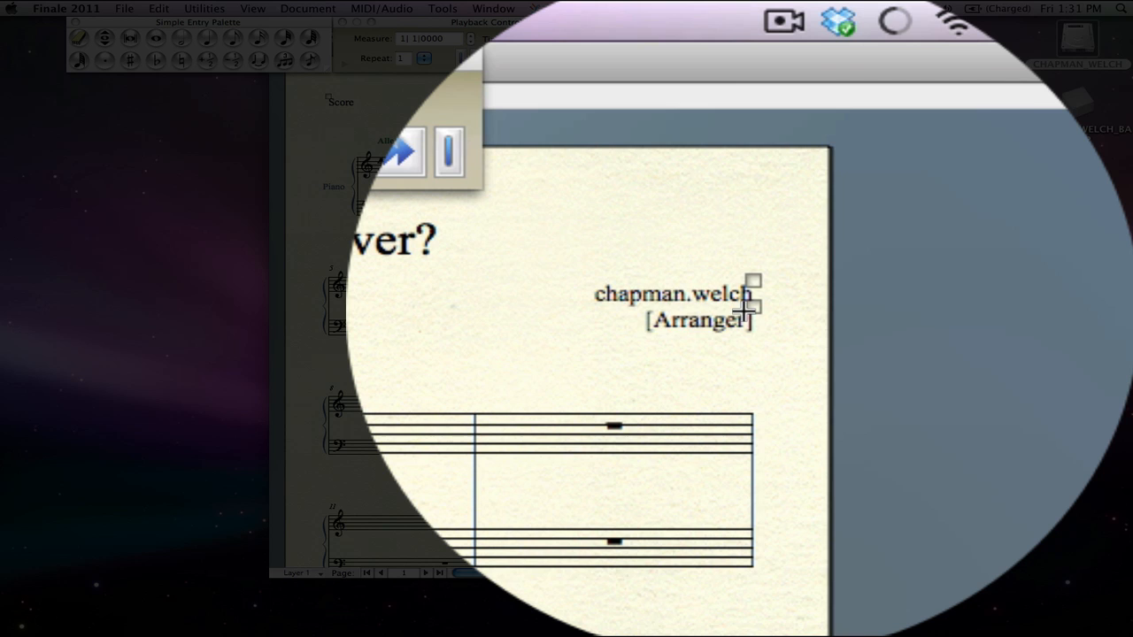
{"action": "double_click", "coordinate": [747, 314]}
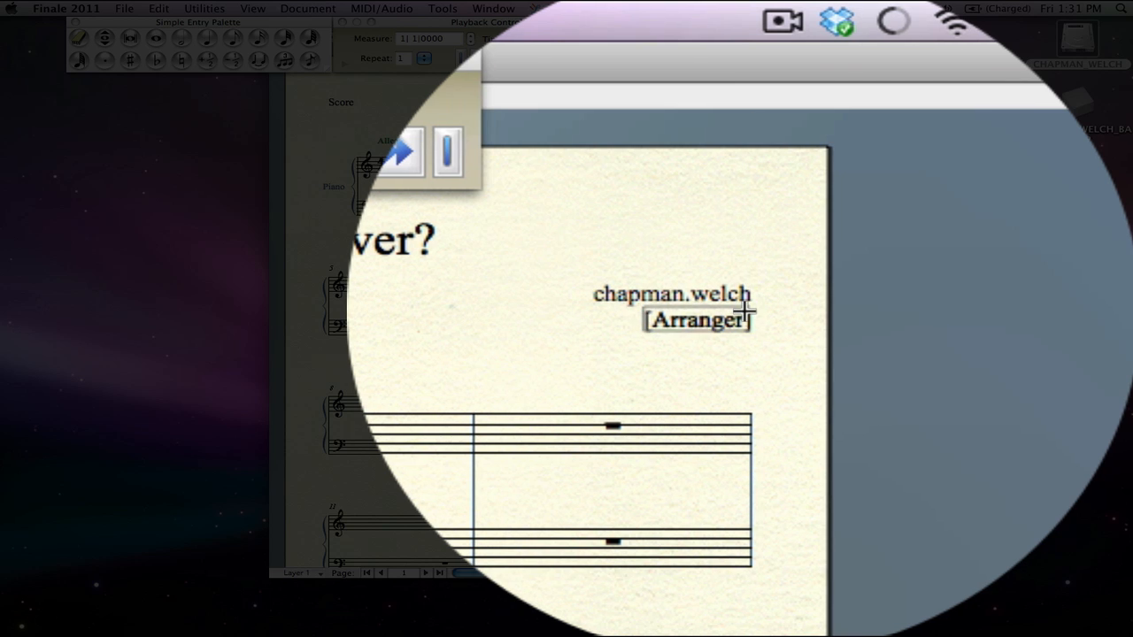
{"action": "key", "text": "super+a"}
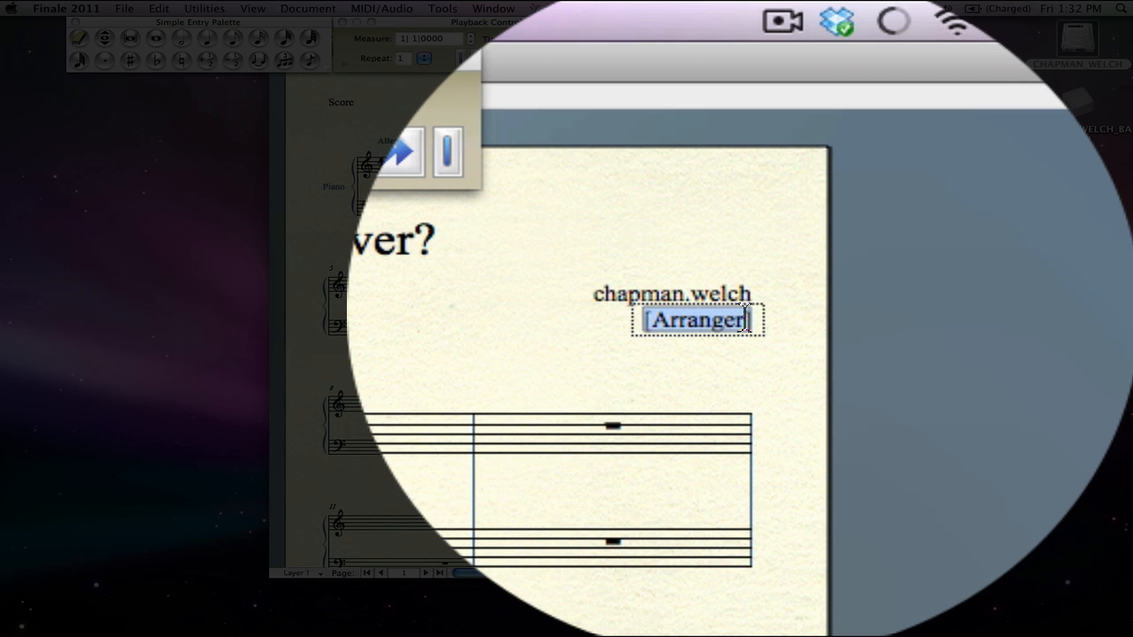
{"action": "type", "text": "Chapman Welch"}
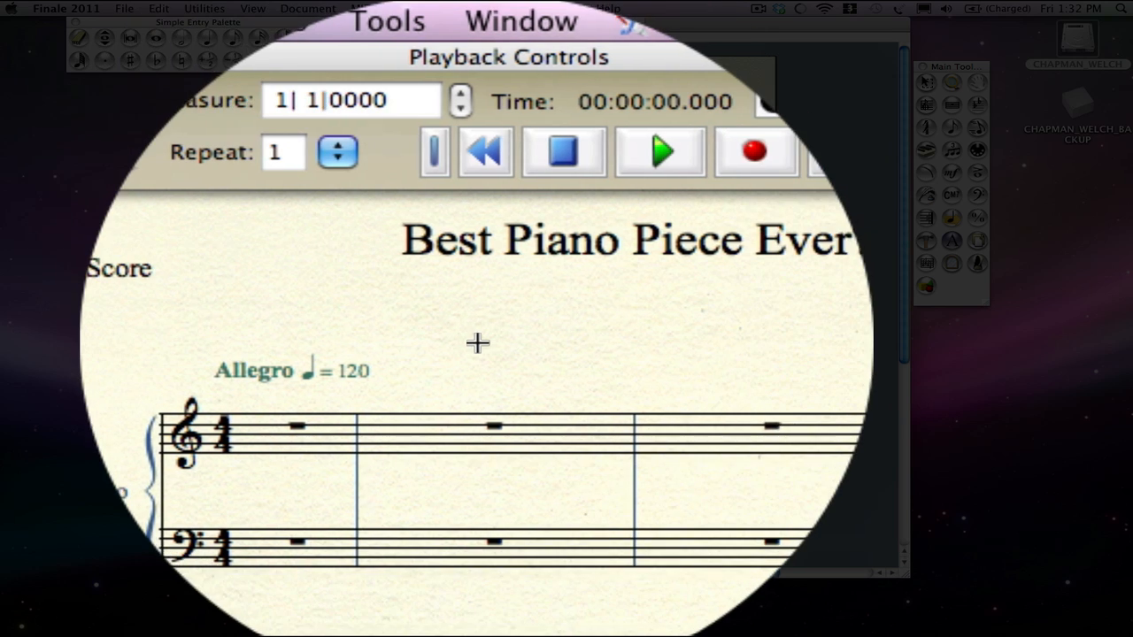
{"action": "left_click", "coordinate": [474, 340]}
Step: Delete the Score text block above the first system
{"action": "left_click", "coordinate": [387, 255]}
{"action": "key", "text": "super+a"}
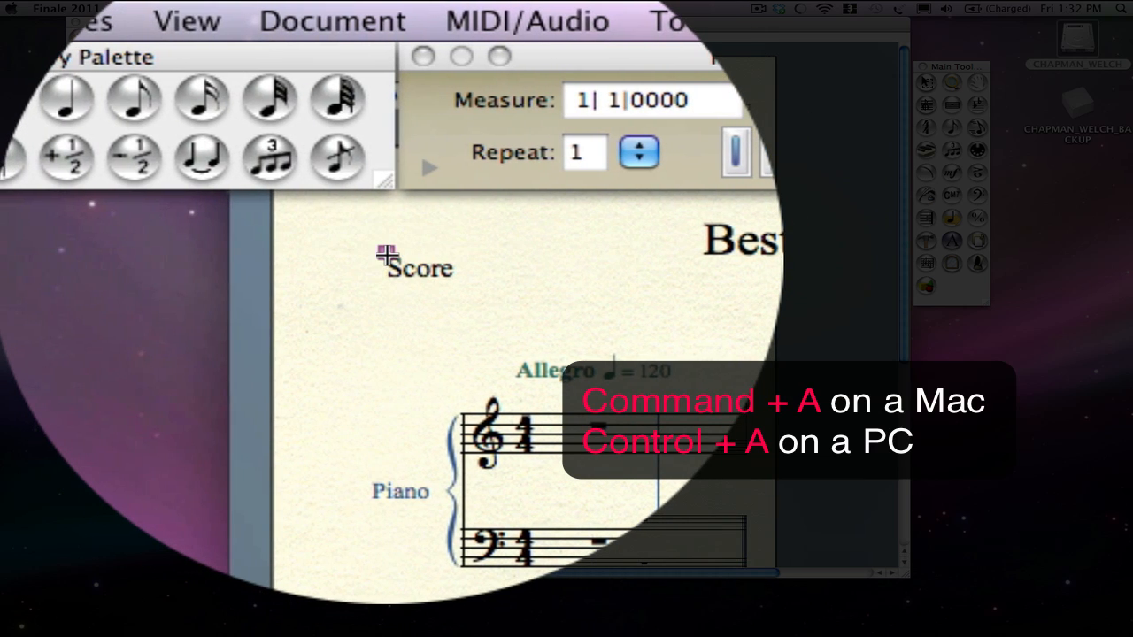
{"action": "key", "text": "Delete"}
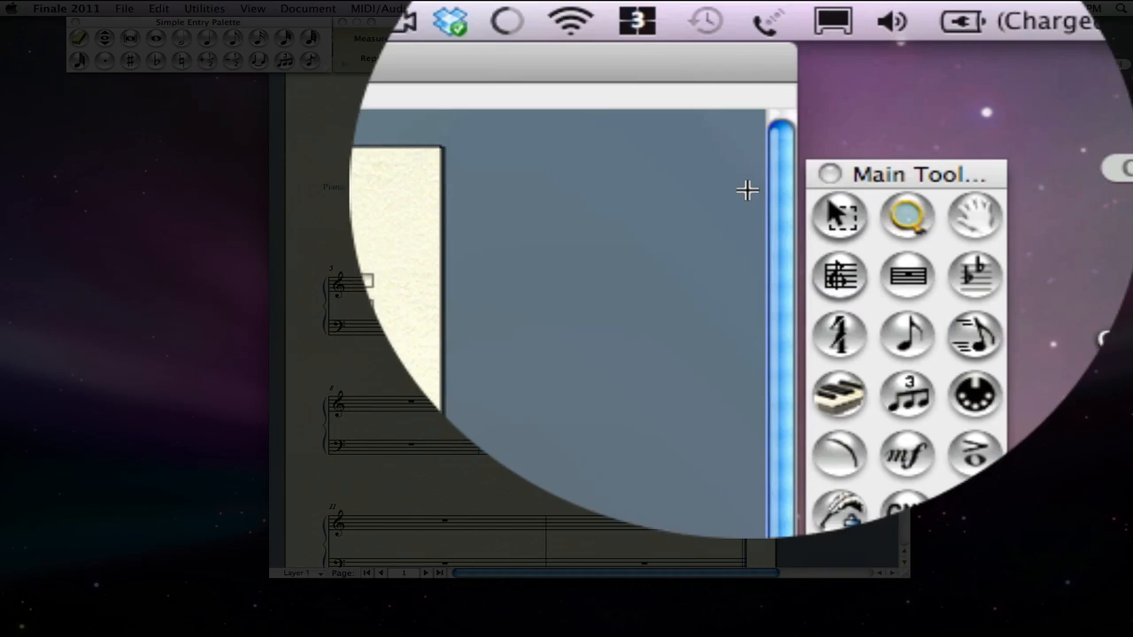
Step: With the Selection Tool, move measure number 5 slightly higher above the start of the second system
{"action": "left_click", "coordinate": [927, 81]}
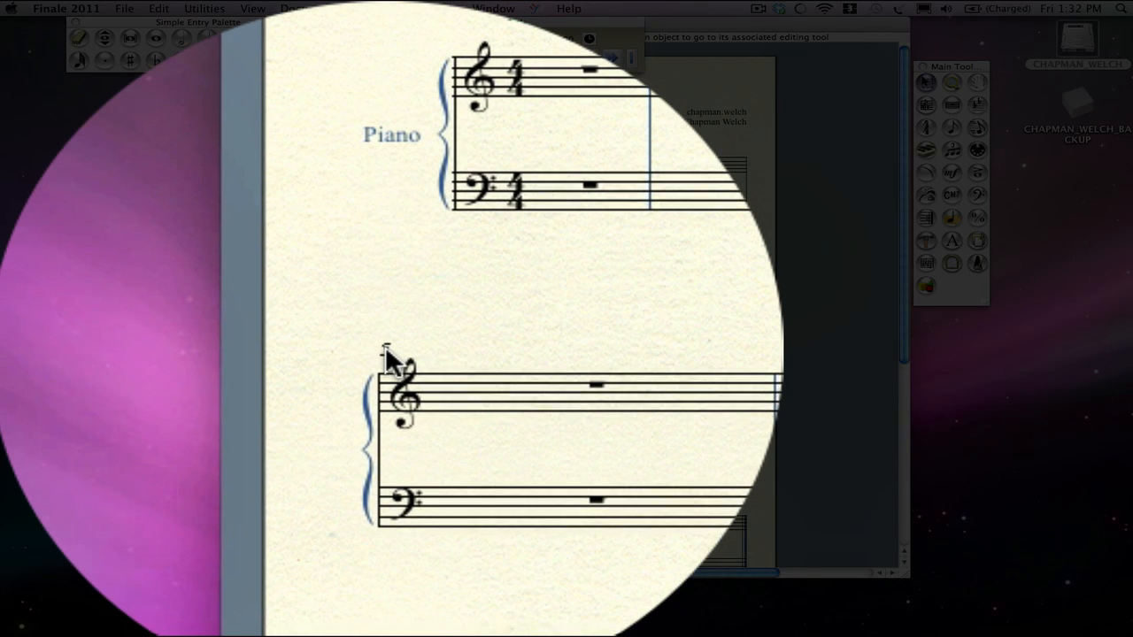
{"action": "left_click_drag", "start_coordinate": [386, 351], "coordinate": [412, 356]}
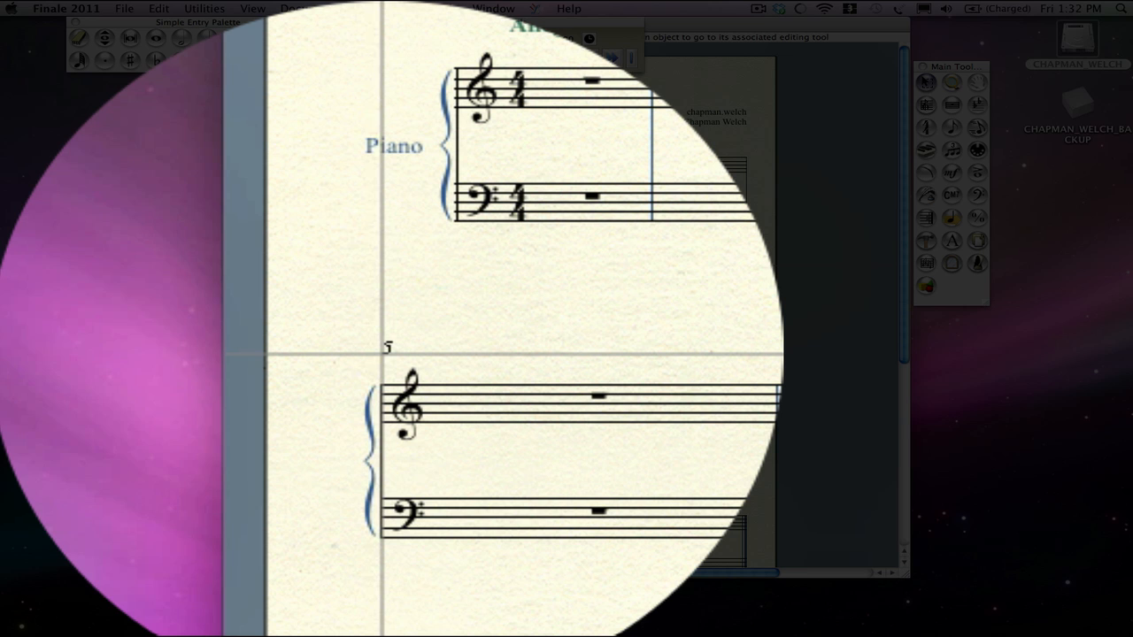
{"action": "left_click_drag", "start_coordinate": [382, 354], "coordinate": [392, 361]}
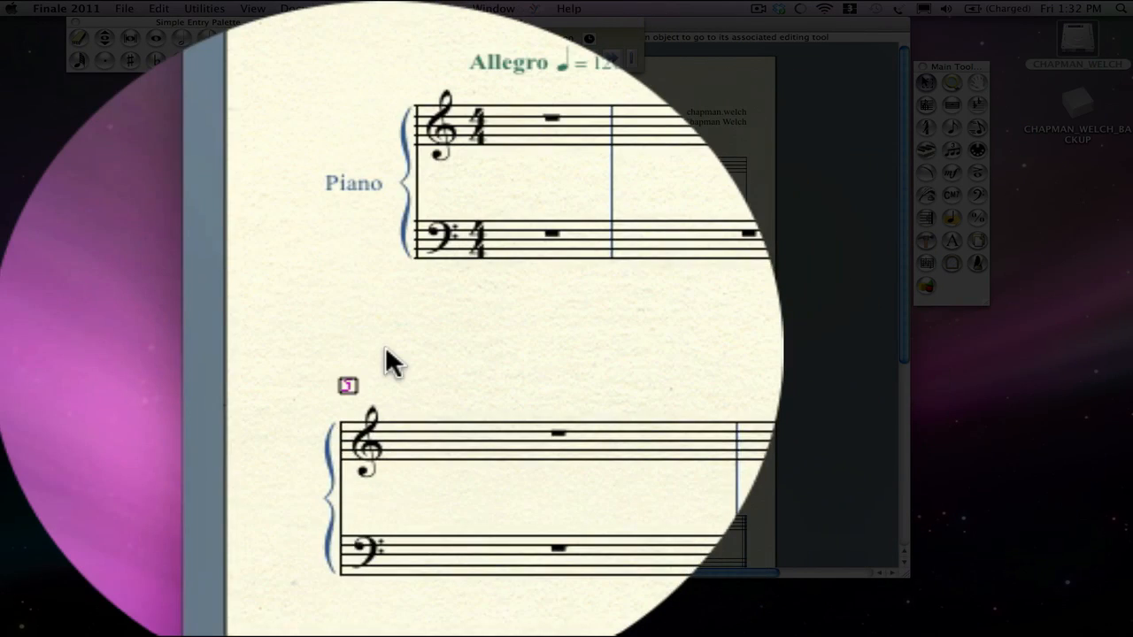
{"action": "left_click", "coordinate": [385, 348]}
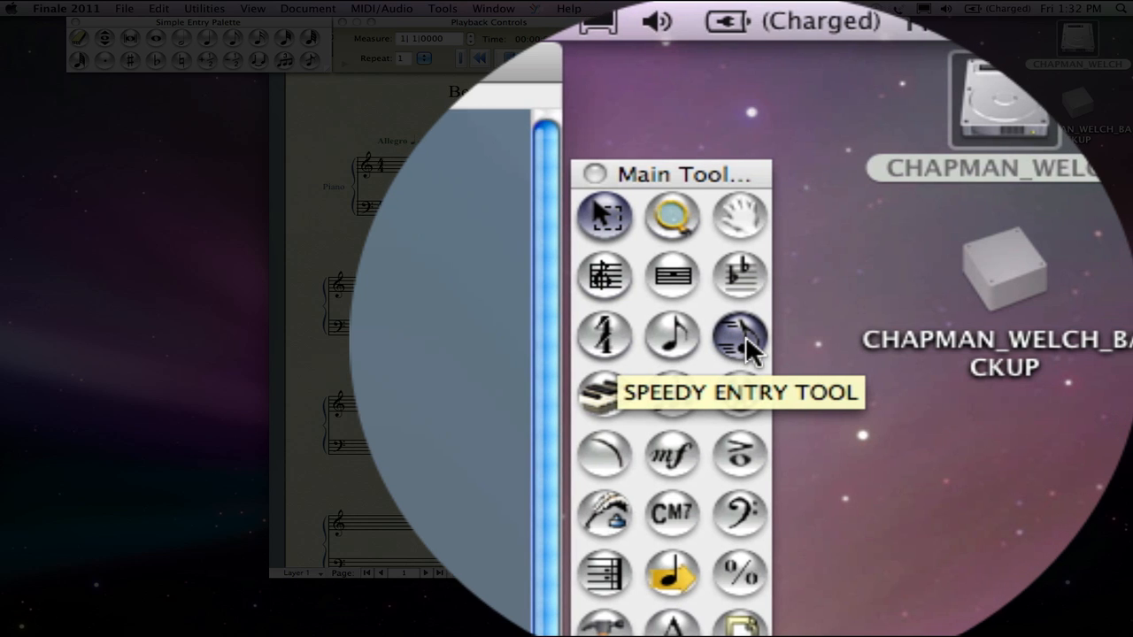
Step: Use Speedy Entry to enter a whole-note chord in each of measures 1 and 2 of the treble staff
{"action": "left_click", "coordinate": [742, 341]}
{"action": "left_click", "coordinate": [416, 350]}
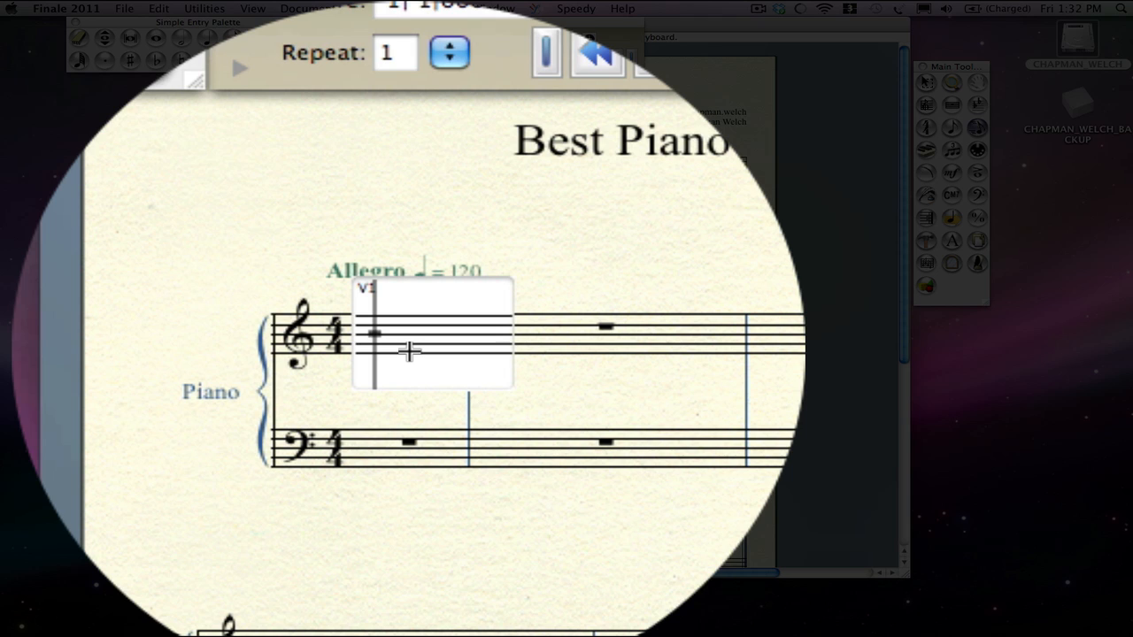
{"action": "key", "text": "7"}
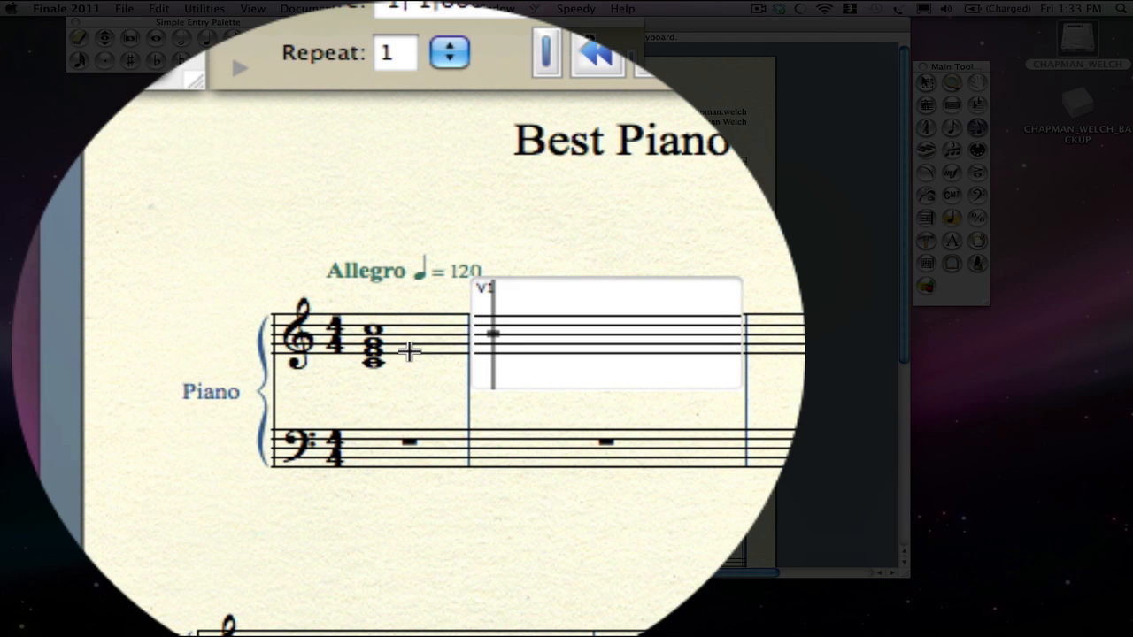
{"action": "key", "text": "7"}
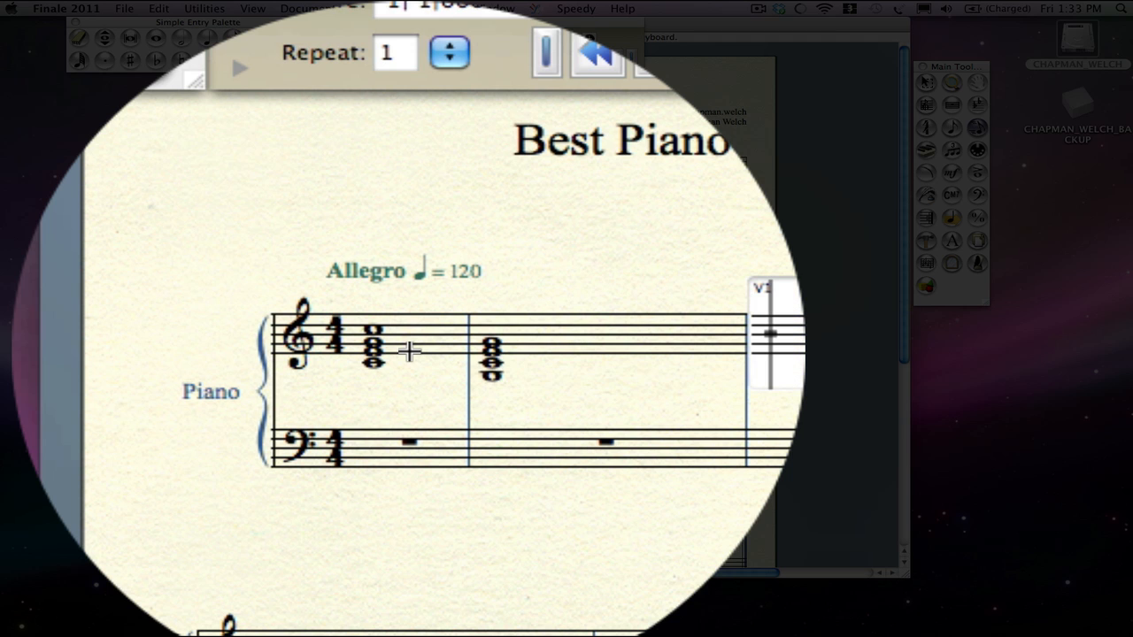
Step: Enter whole-note octaves in measures 1 and 2 of the bass staff
{"action": "left_click", "coordinate": [388, 441]}
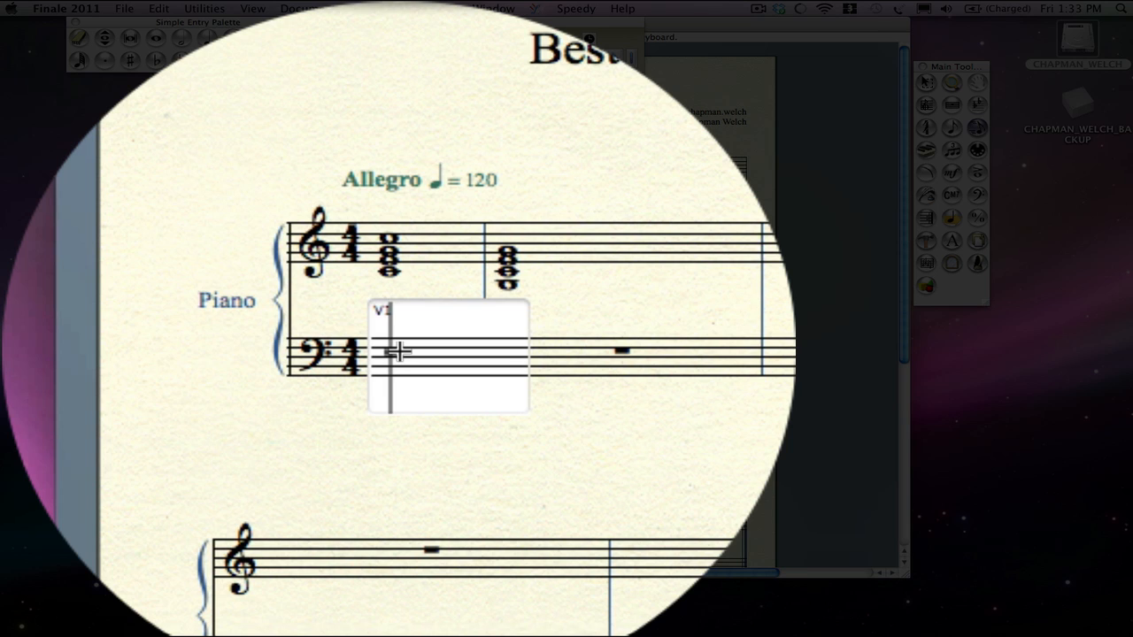
{"action": "key", "text": "7"}
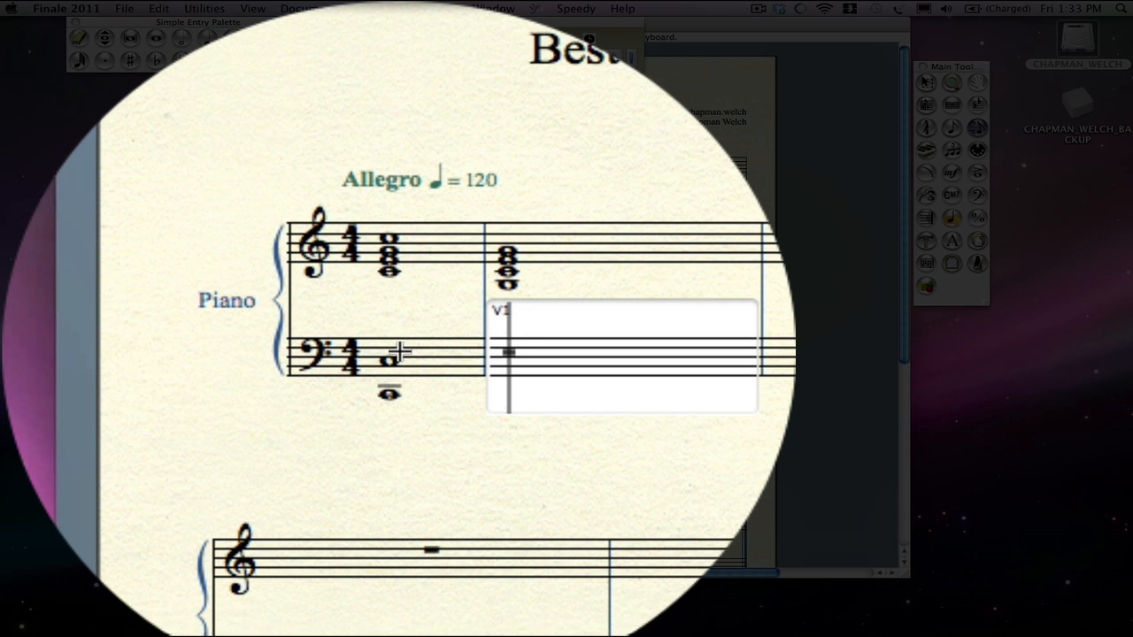
{"action": "key", "text": "7"}
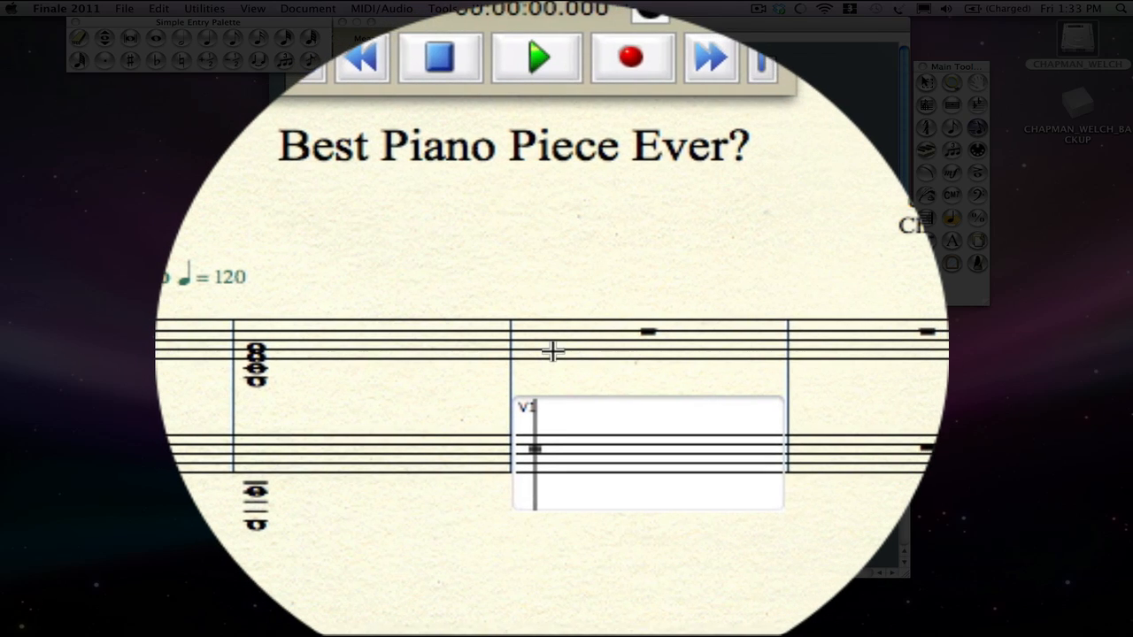
Step: Enter a quarter, a half and a whole note in treble measure 3, choosing to delete the extra notes
{"action": "left_click", "coordinate": [551, 351]}
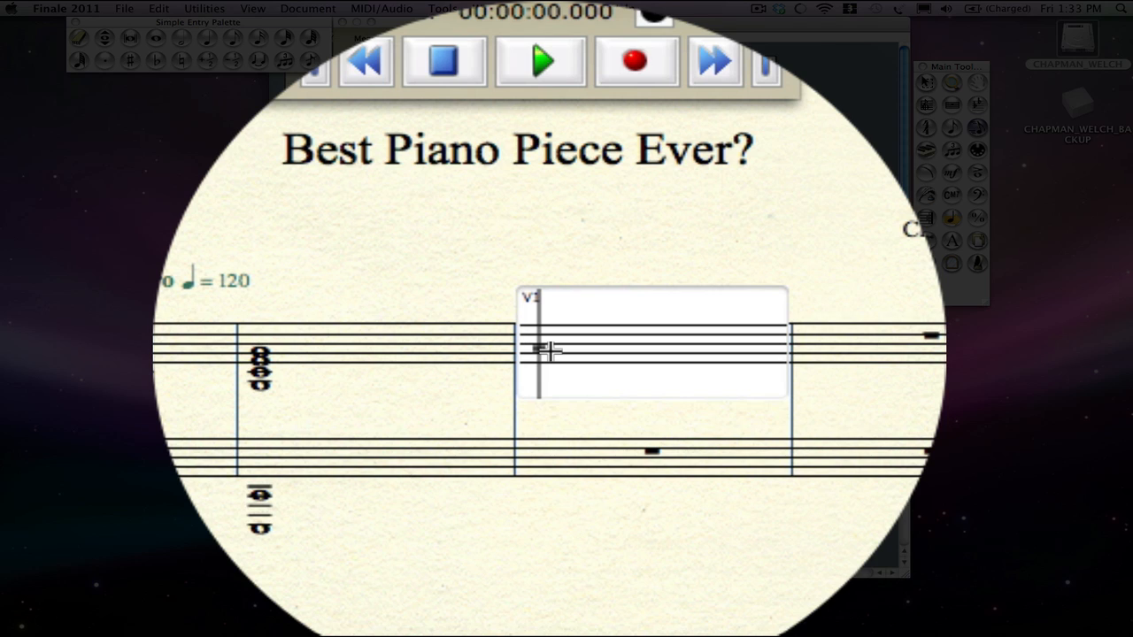
{"action": "key", "text": "5"}
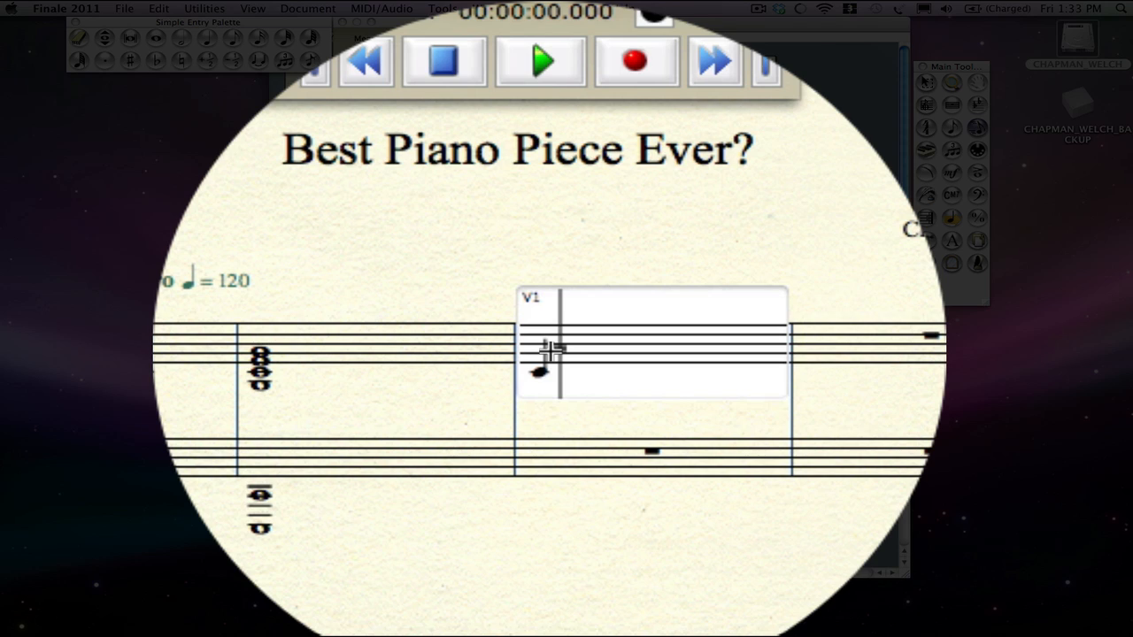
{"action": "key", "text": "6"}
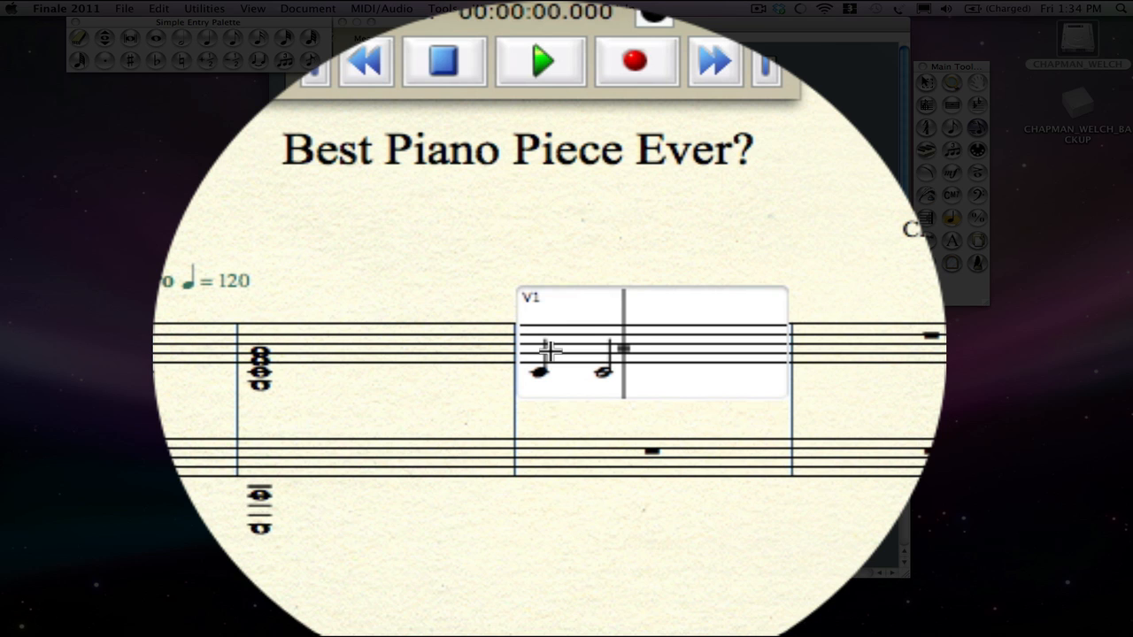
{"action": "key", "text": "7"}
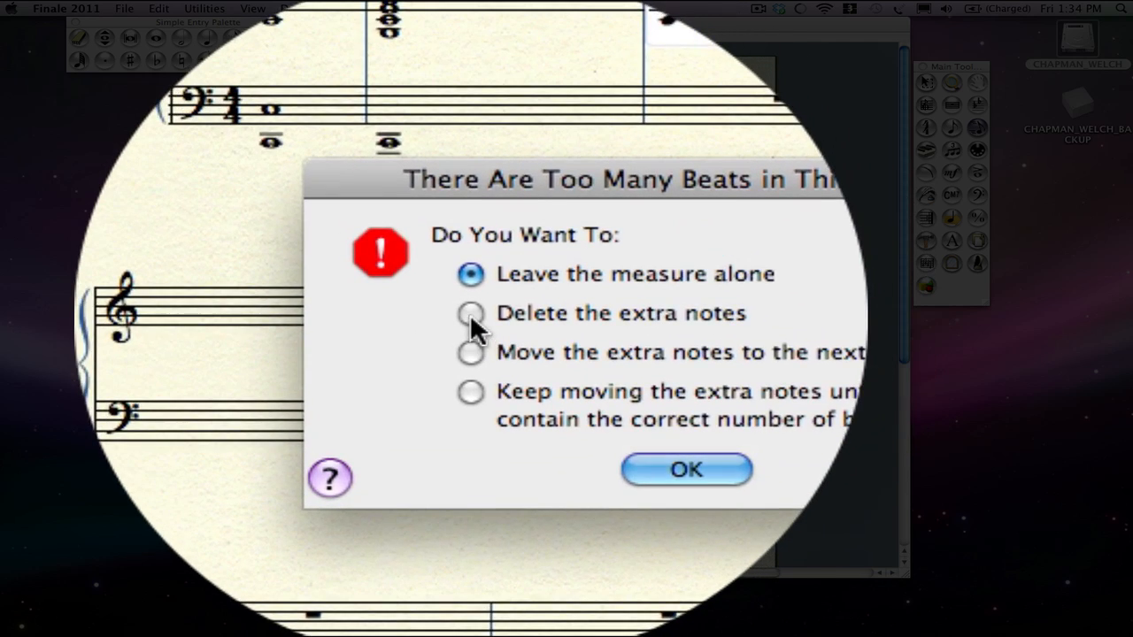
{"action": "left_click", "coordinate": [352, 162]}
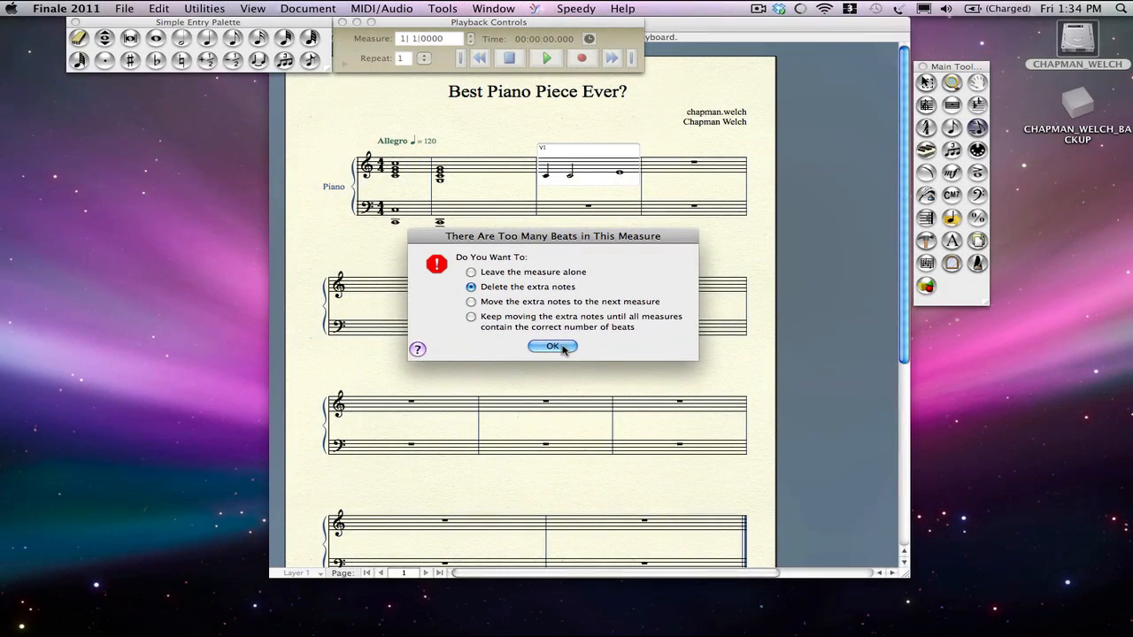
{"action": "left_click", "coordinate": [565, 318]}
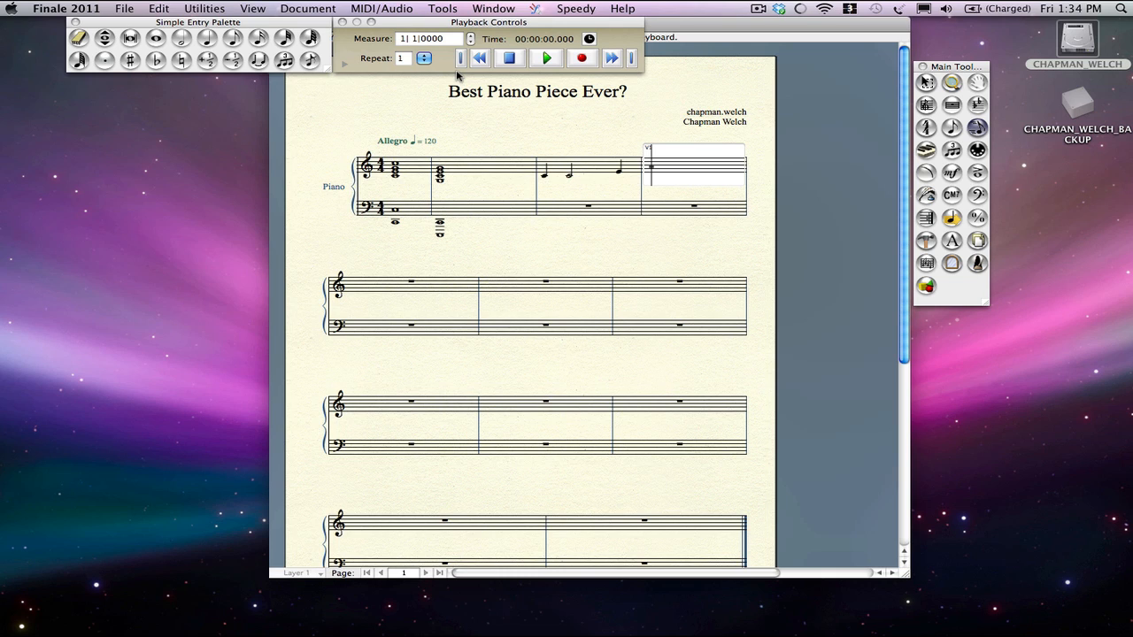
Step: Fill treble measure 4 with a quarter note, two eighths, four sixteenths and a run of shorter notes, and leave the measure
{"action": "key", "text": "5"}
{"action": "key", "text": "5"}
{"action": "key", "text": "4"}
{"action": "key", "text": "3"}
{"action": "key", "text": "3"}
{"action": "key", "text": "3"}
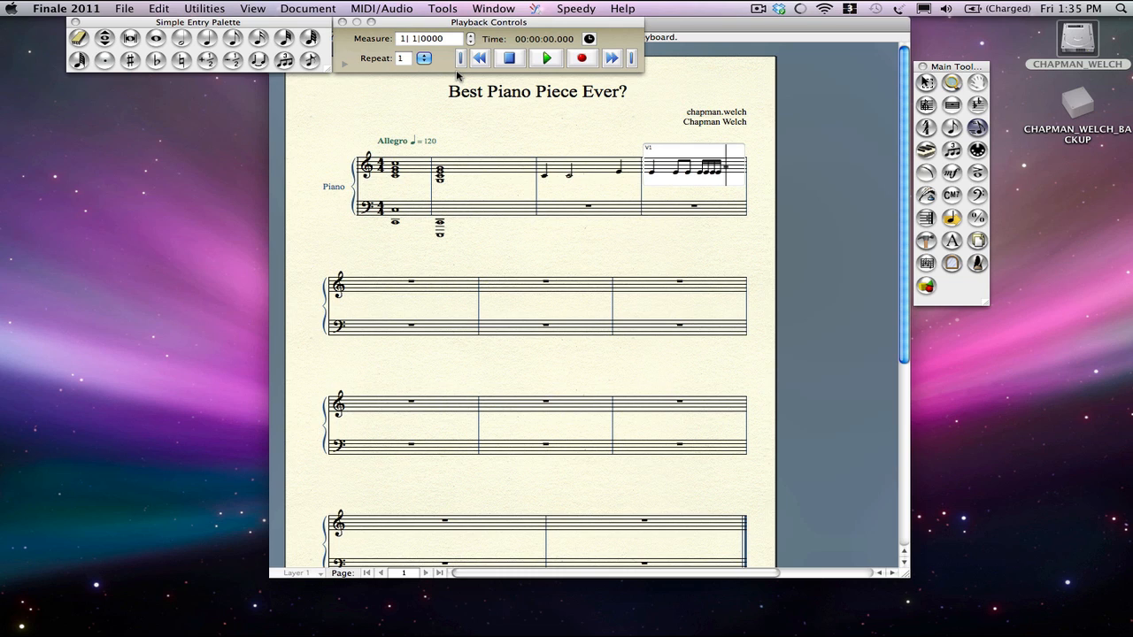
{"action": "key", "text": "3"}
{"action": "key", "text": "2"}
{"action": "key", "text": "2"}
{"action": "key", "text": "2"}
{"action": "left_click", "coordinate": [655, 234]}
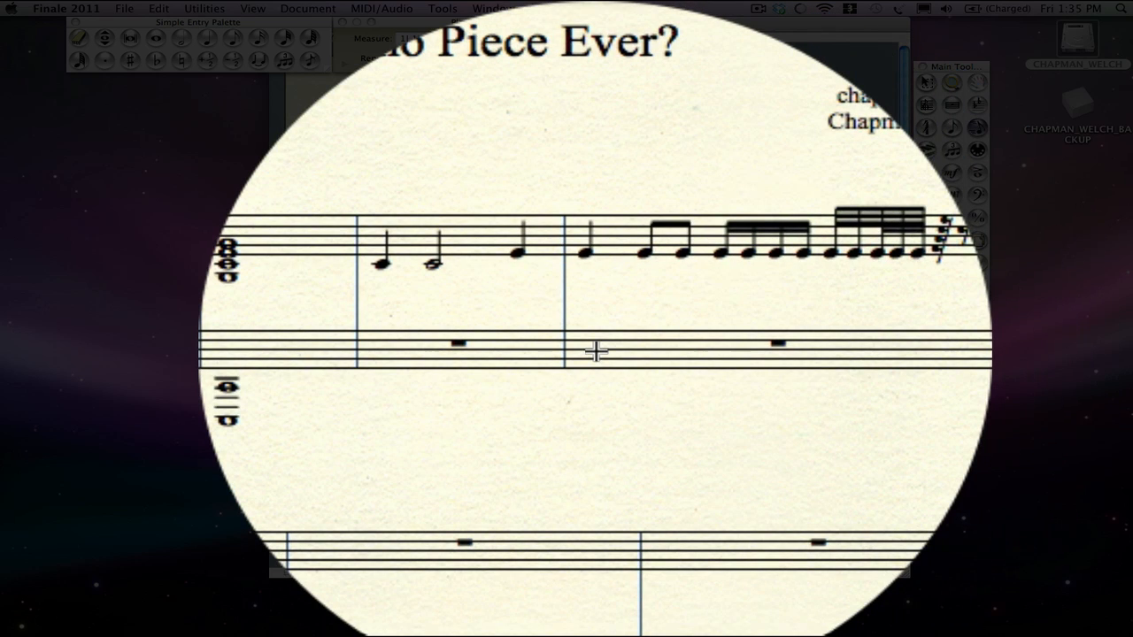
Step: Enter a dotted half note in measure 4 of the bass staff and leave the measure
{"action": "left_click", "coordinate": [594, 352]}
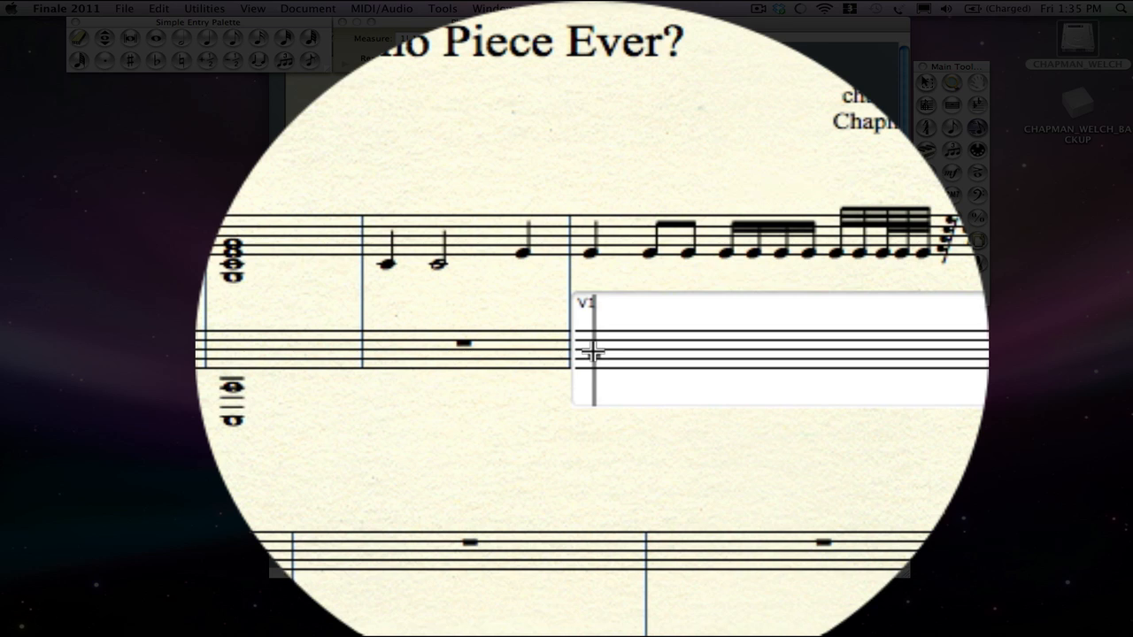
{"action": "key", "text": "5"}
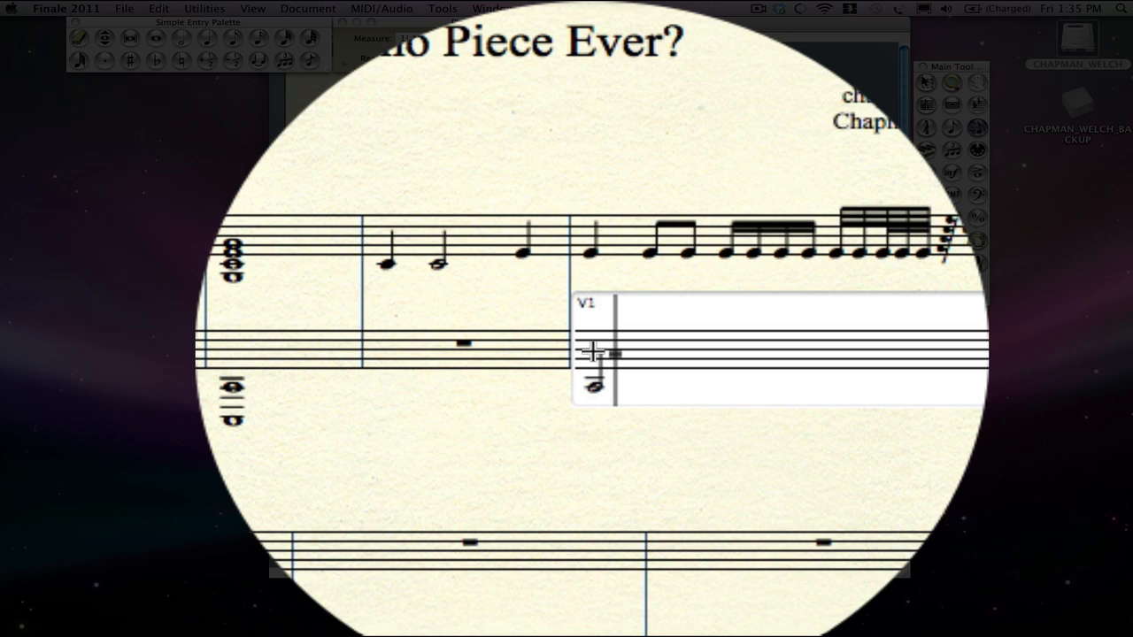
{"action": "key", "text": "period"}
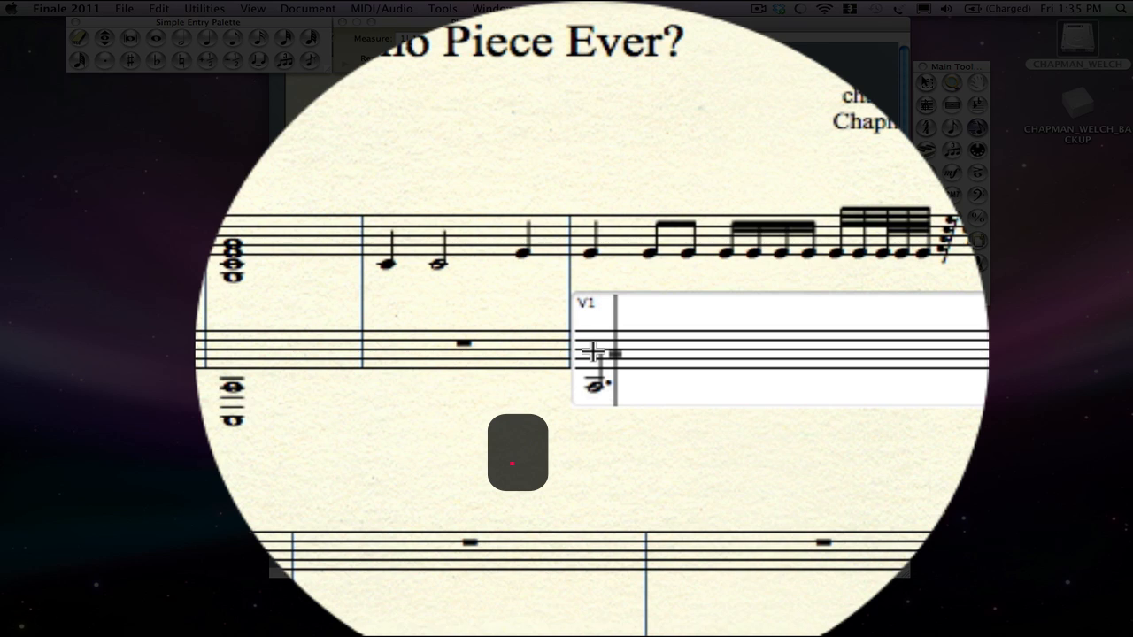
{"action": "key", "text": "Left"}
{"action": "key", "text": "Escape"}
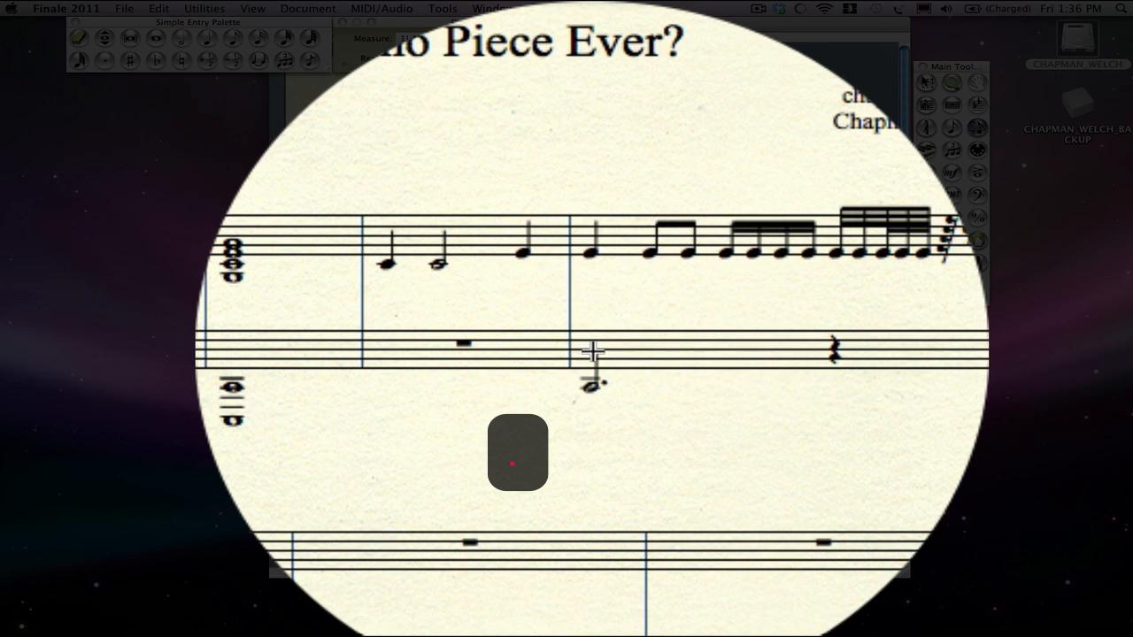
Step: Delete the quarter rest in bass measure 4 and enter a new quarter rest in its place
{"action": "left_click", "coordinate": [592, 352]}
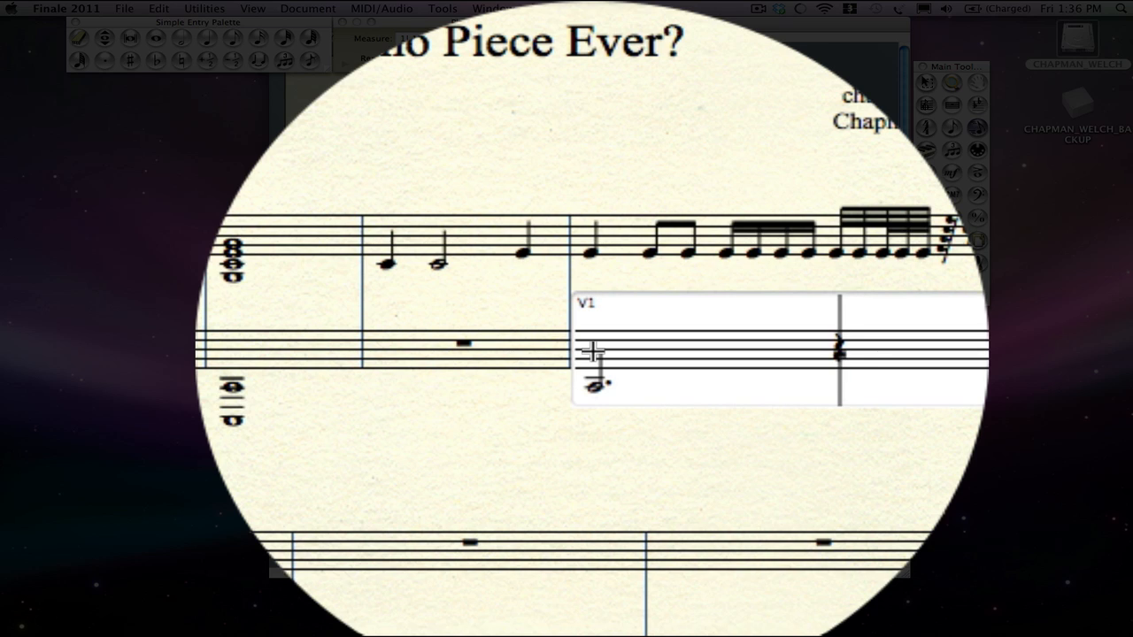
{"action": "key", "text": "Delete"}
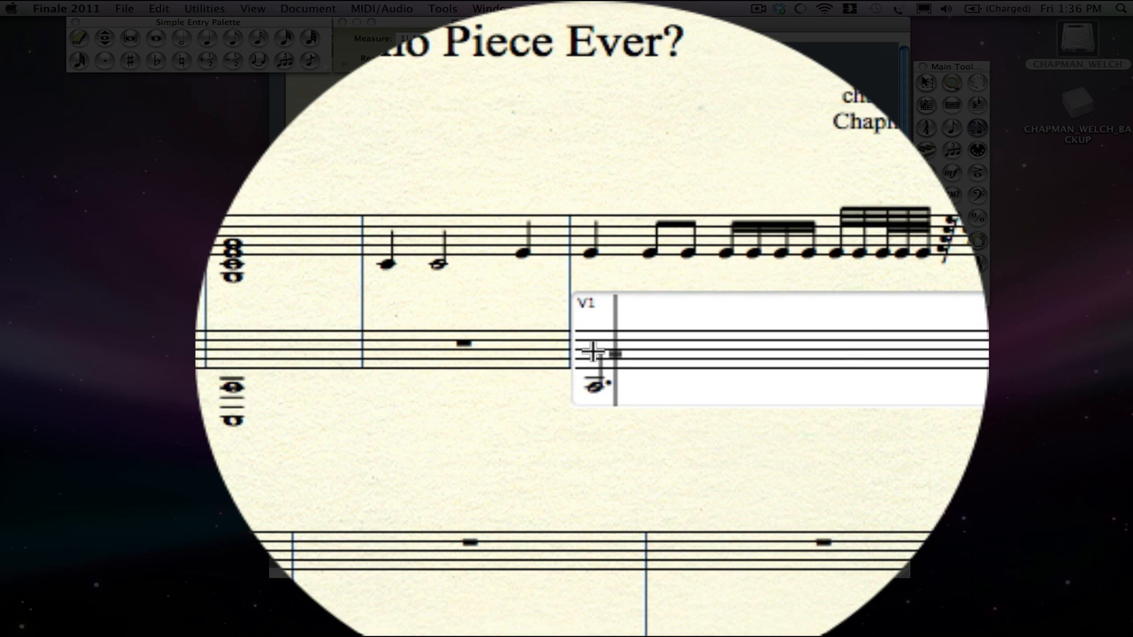
{"action": "key", "text": "5"}
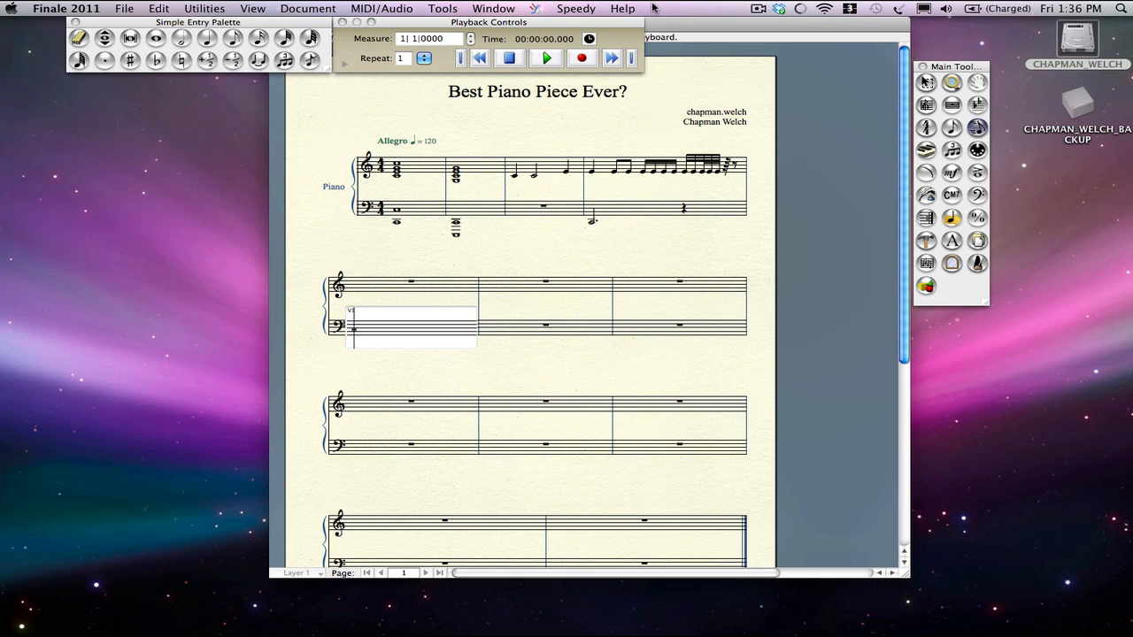
Step: Turn off Speedy Entry's Jump To Next Measure option and re-enter the quarter rest after the dotted half note in bass measure 4
{"action": "left_click", "coordinate": [586, 7]}
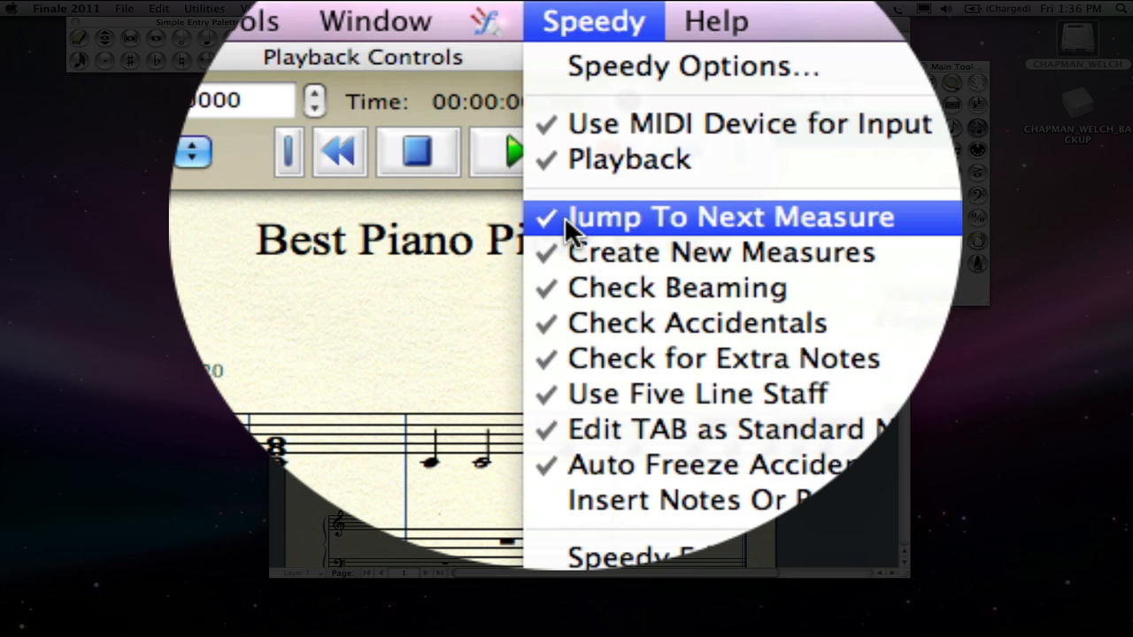
{"action": "left_click", "coordinate": [565, 216]}
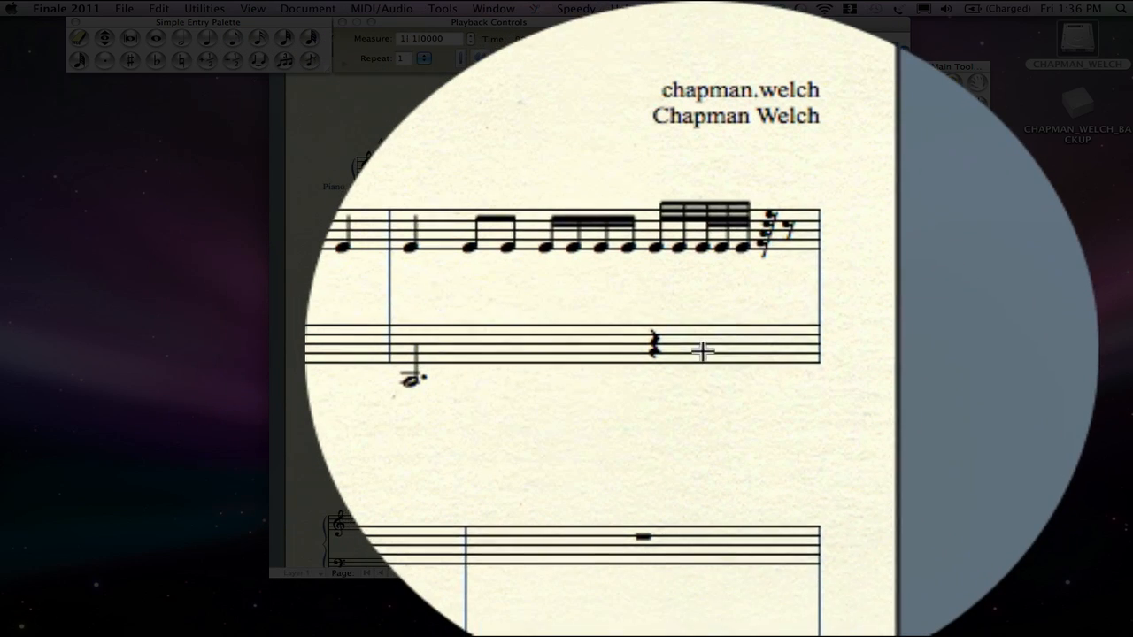
{"action": "left_click", "coordinate": [699, 351]}
{"action": "key", "text": "Left"}
{"action": "key", "text": "Delete"}
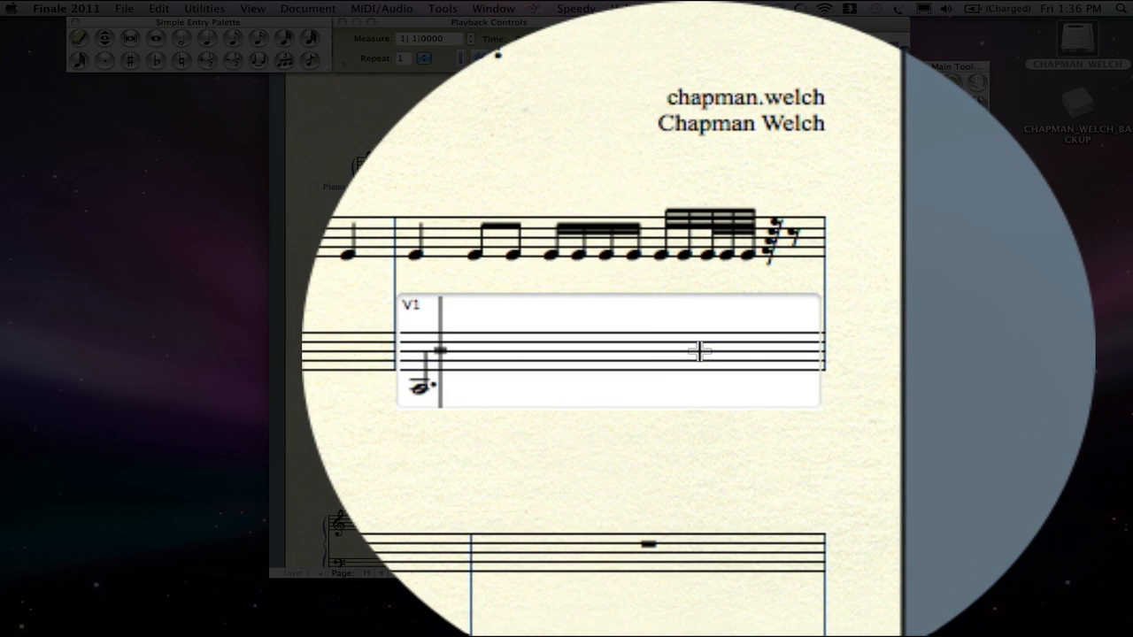
{"action": "key", "text": "5"}
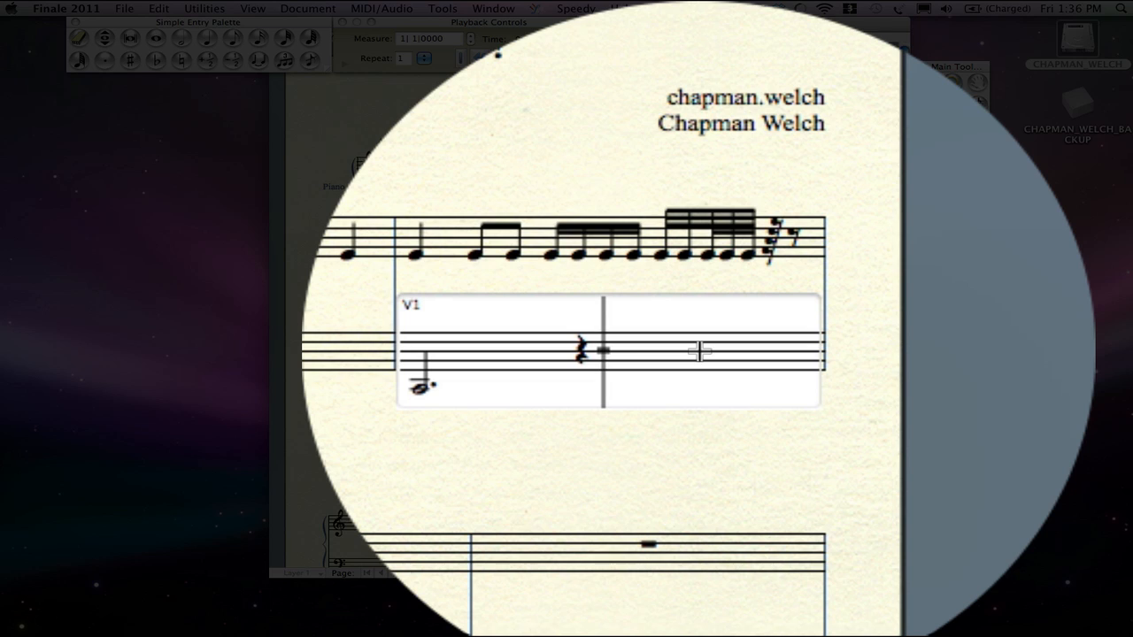